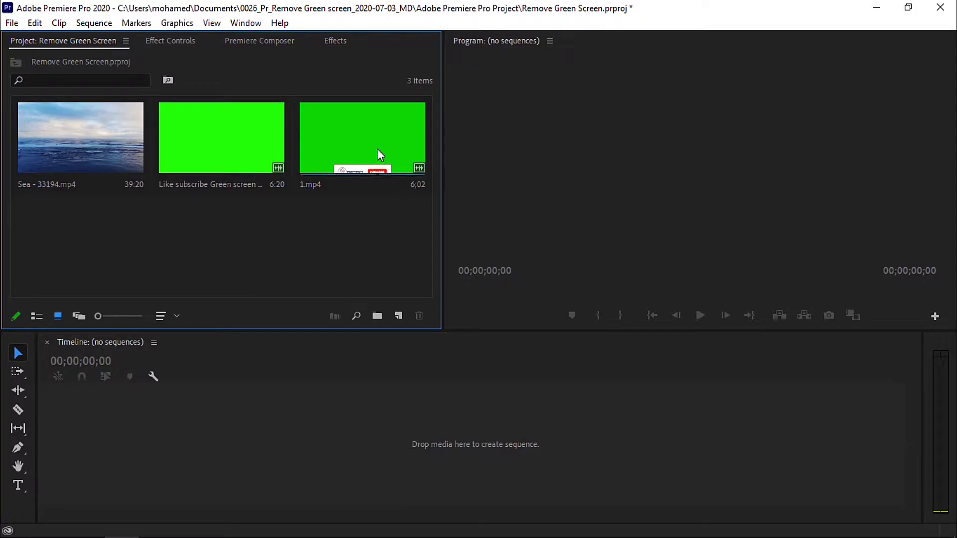
Build a sequence from 1.mp4, play it, and park the playhead at 2;29.
drag(376, 148, 364, 442)
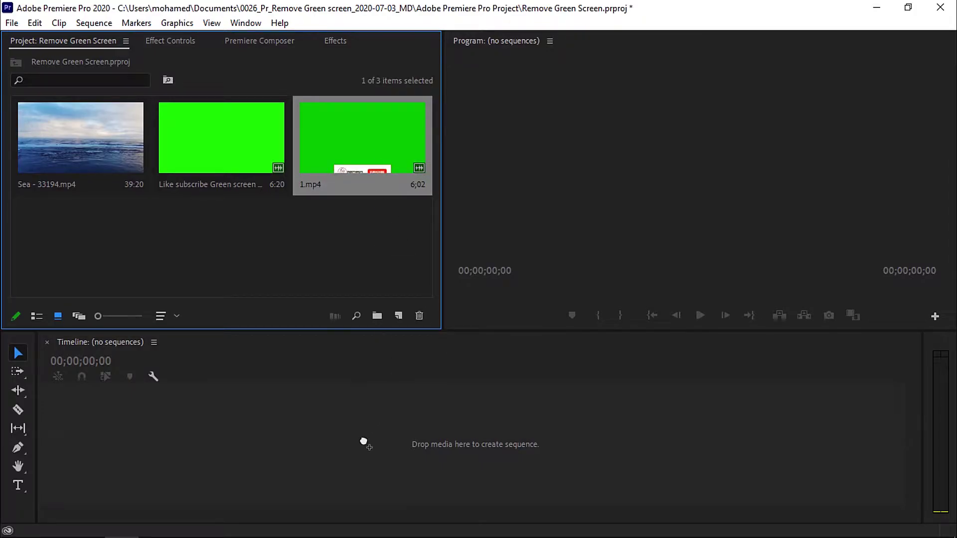
drag(524, 509, 324, 515)
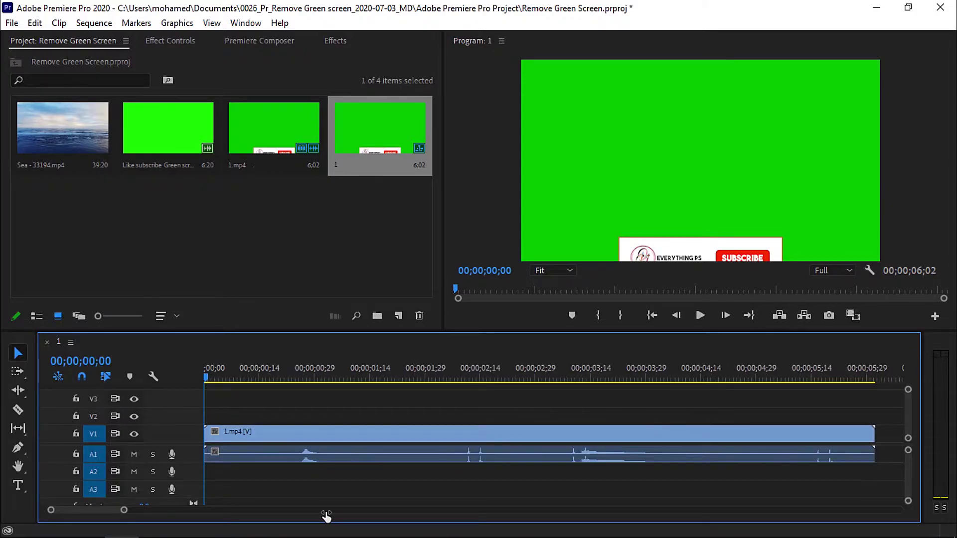
click(701, 315)
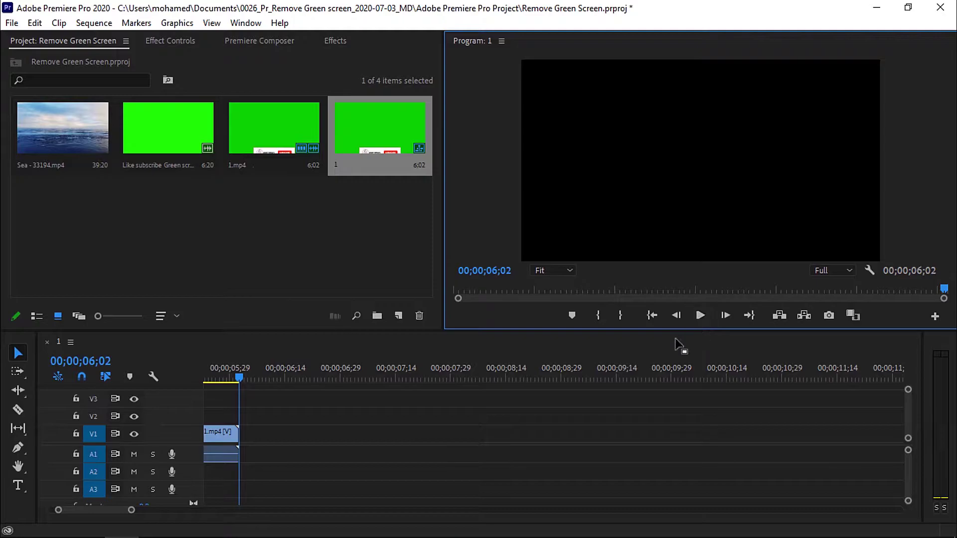
drag(131, 510, 158, 511)
click(372, 369)
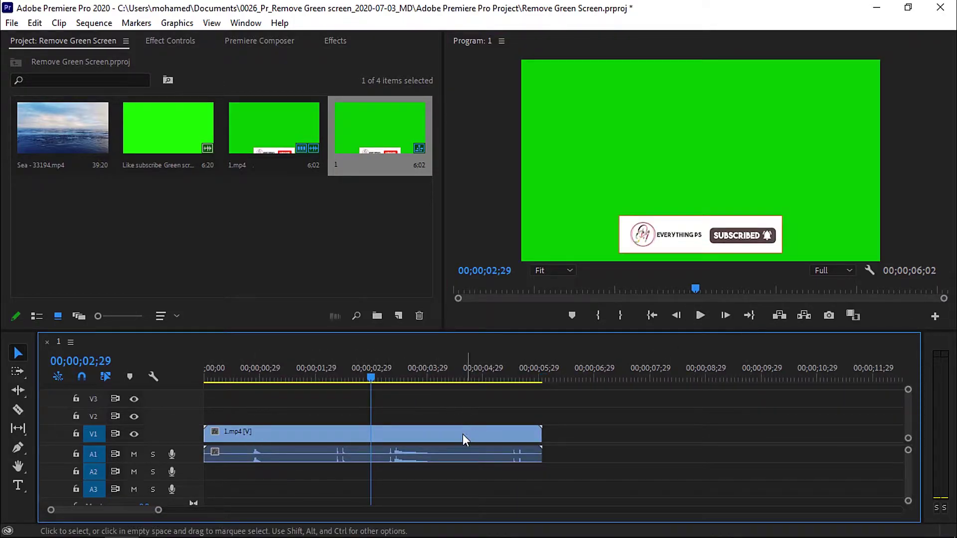
Apply the Color Key effect from Video Effects > Keying to the 1.mp4 clip on V1.
click(332, 40)
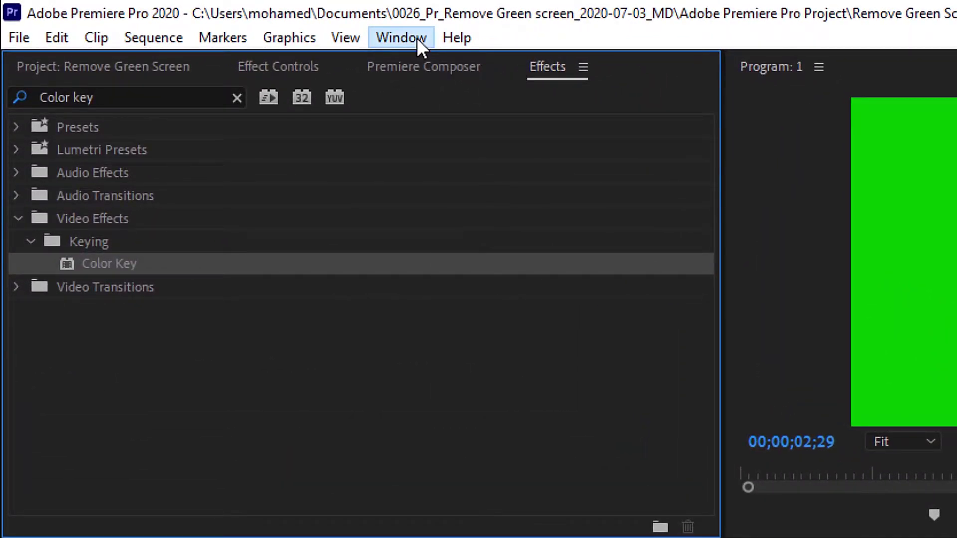
click(417, 38)
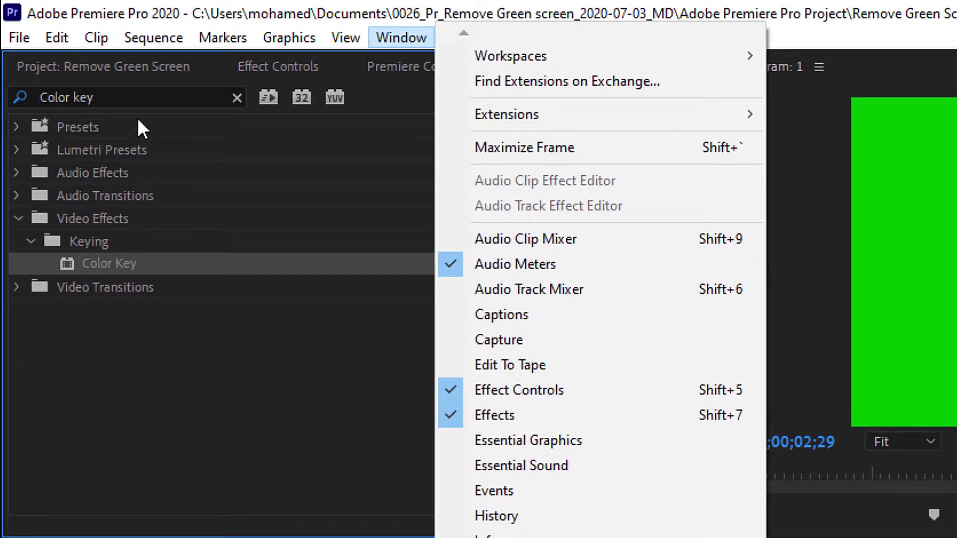
click(131, 99)
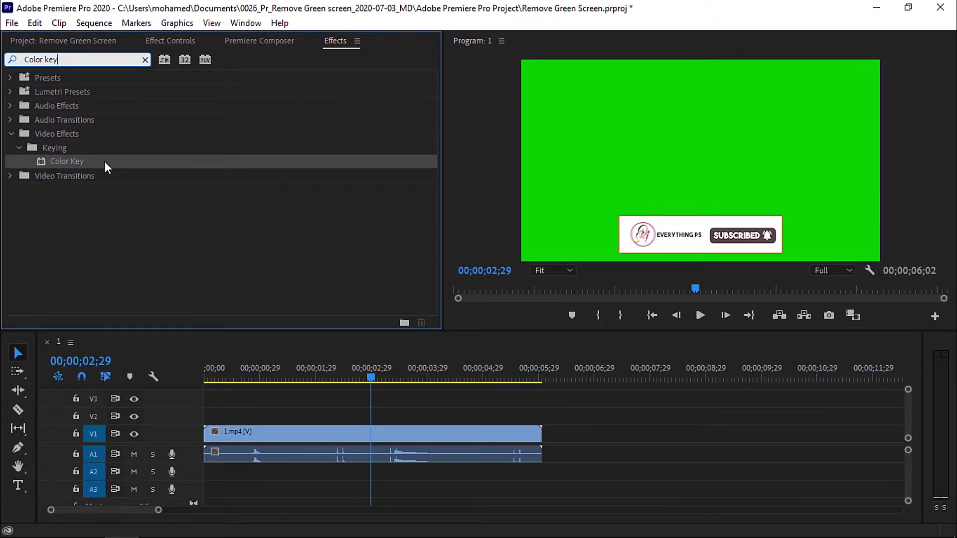
drag(104, 160, 325, 436)
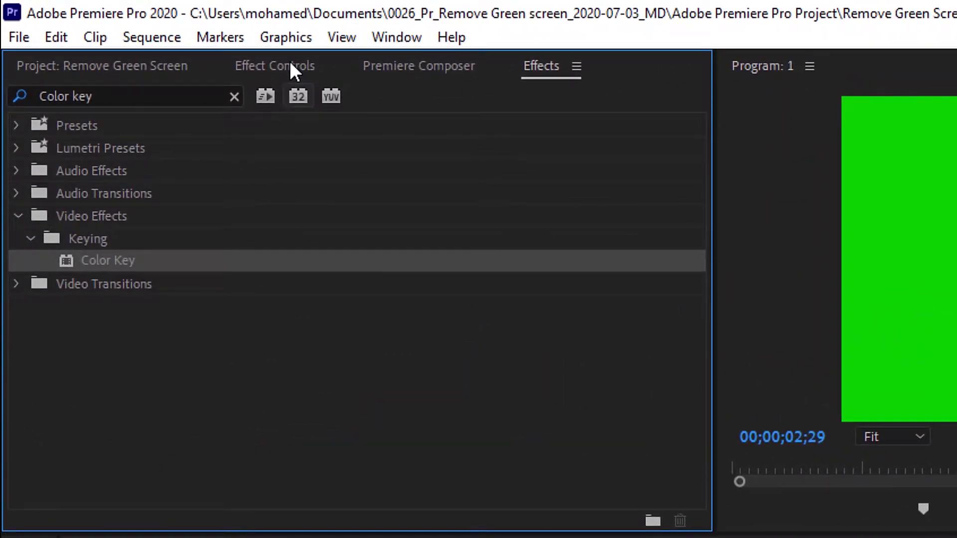
click(291, 64)
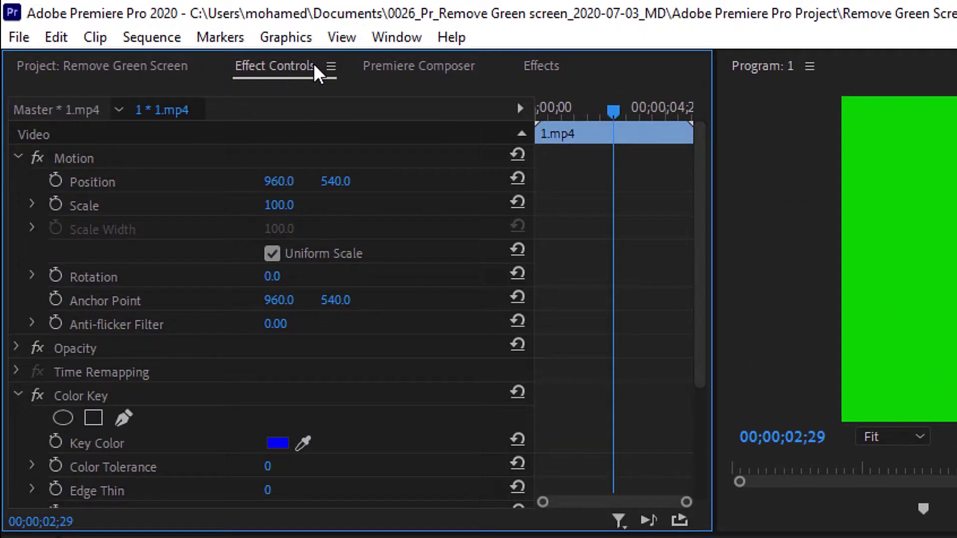
click(399, 37)
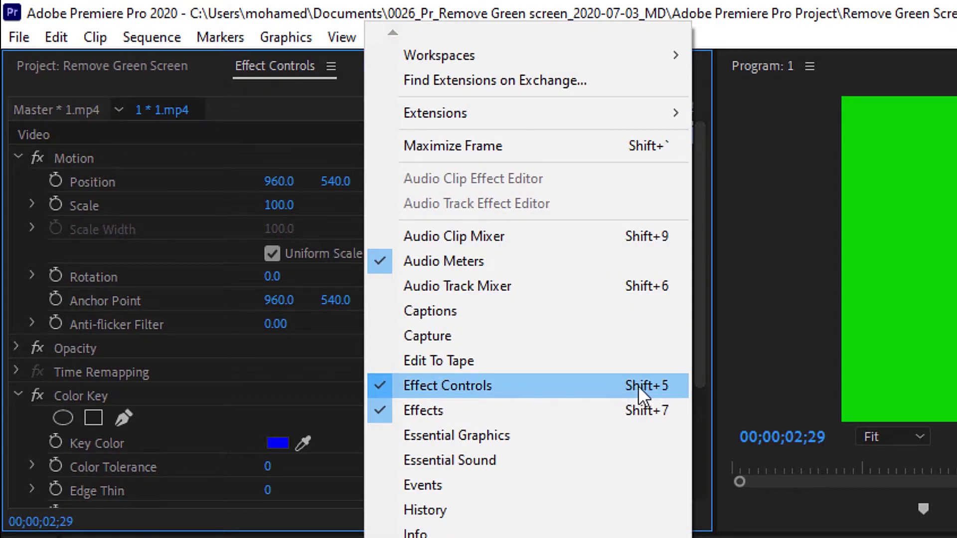
click(286, 37)
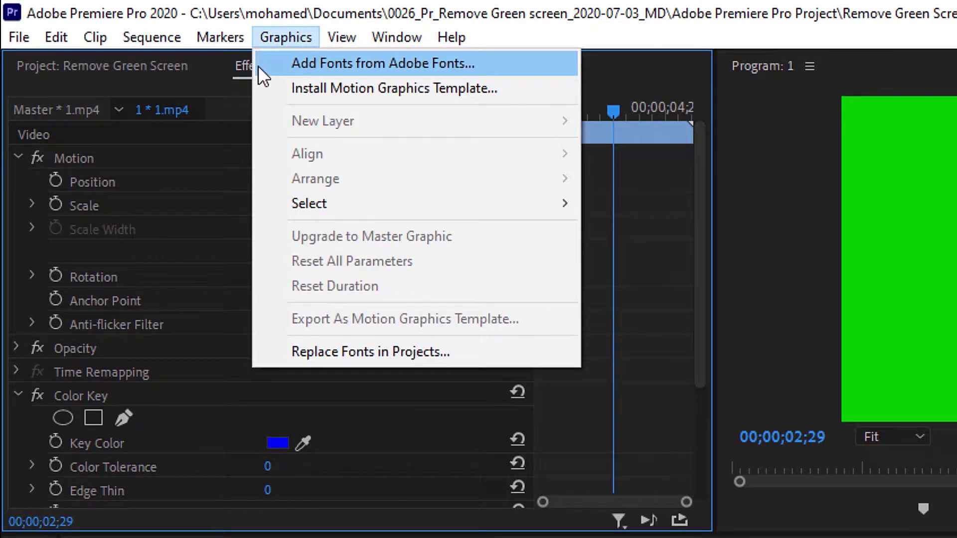
click(273, 69)
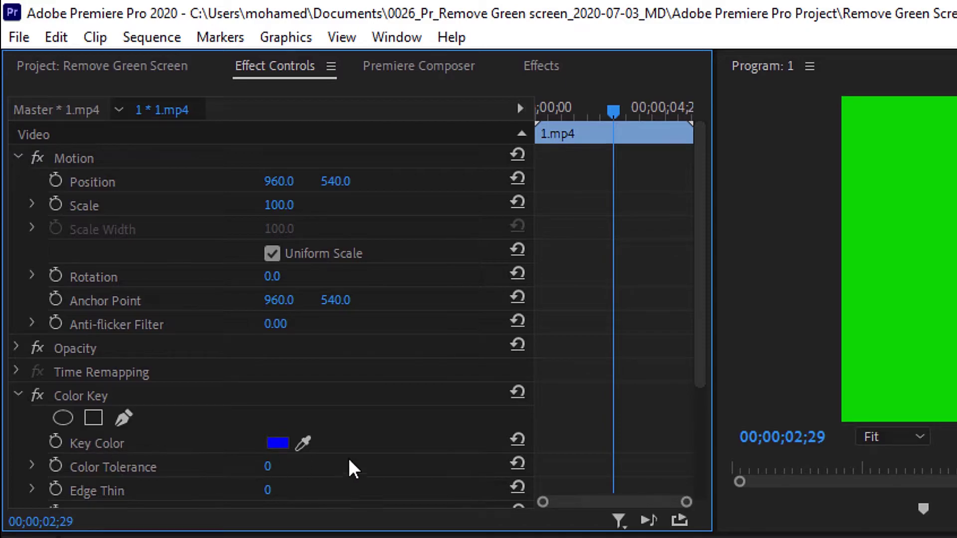
Sample the green background as the key colour and try a Color Tolerance of 10.
click(302, 443)
click(636, 153)
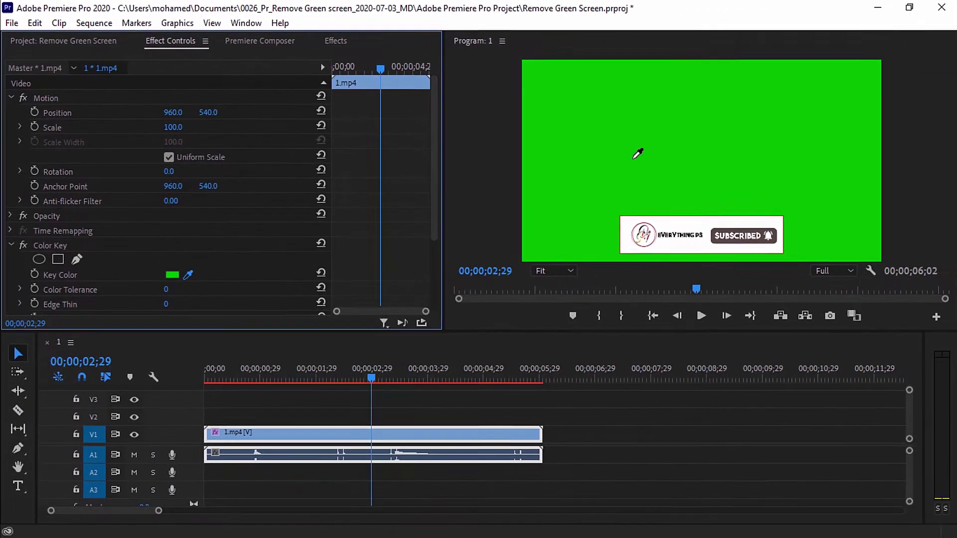
click(589, 159)
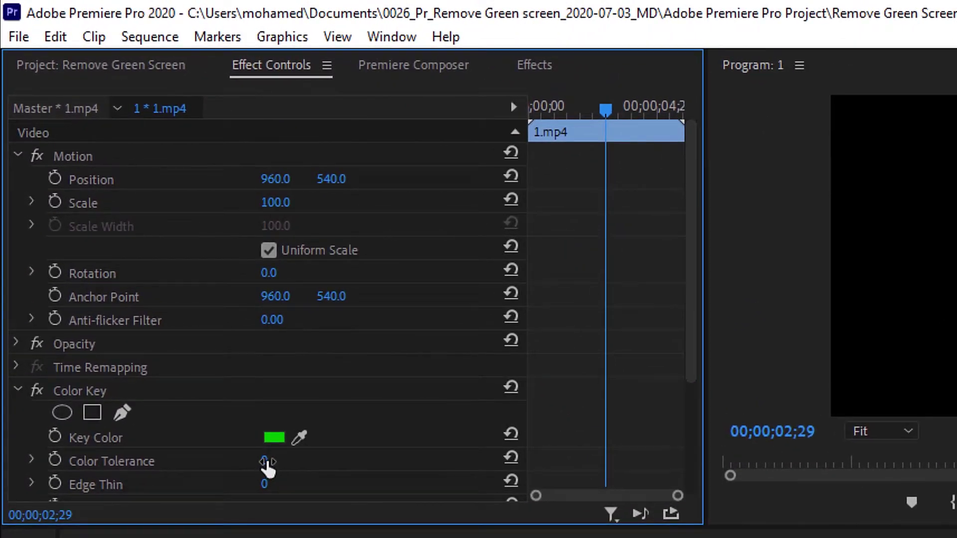
click(166, 289)
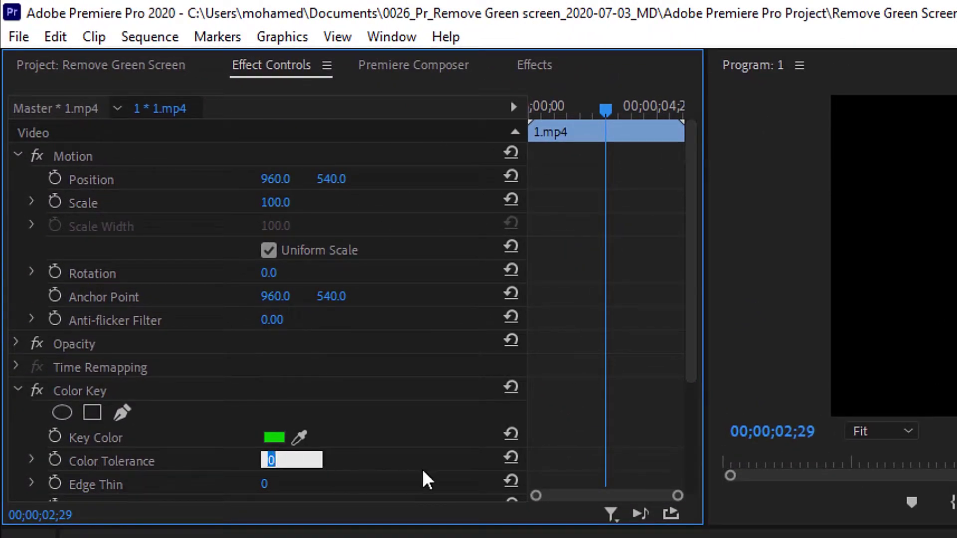
text(10)
key(Return)
key(Up)
key(Up)
key(Up)
key(Up)
key(Up)
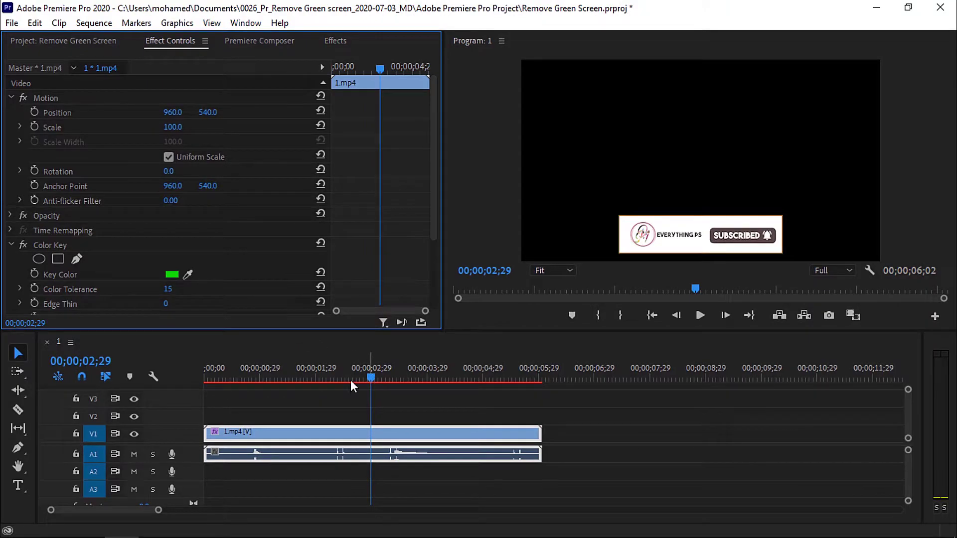
Raise Color Tolerance to 180 and check the key at 2;17.
click(202, 402)
key(Home)
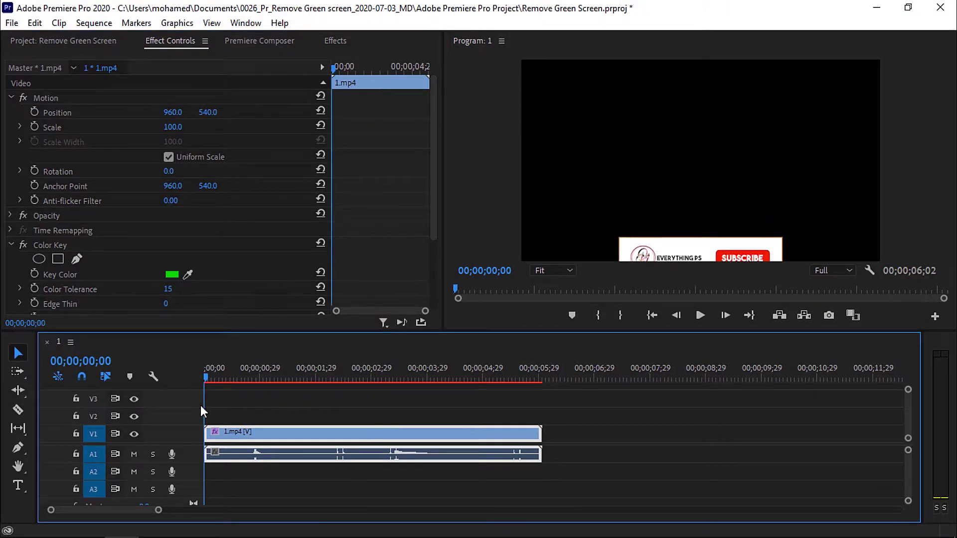
click(168, 289)
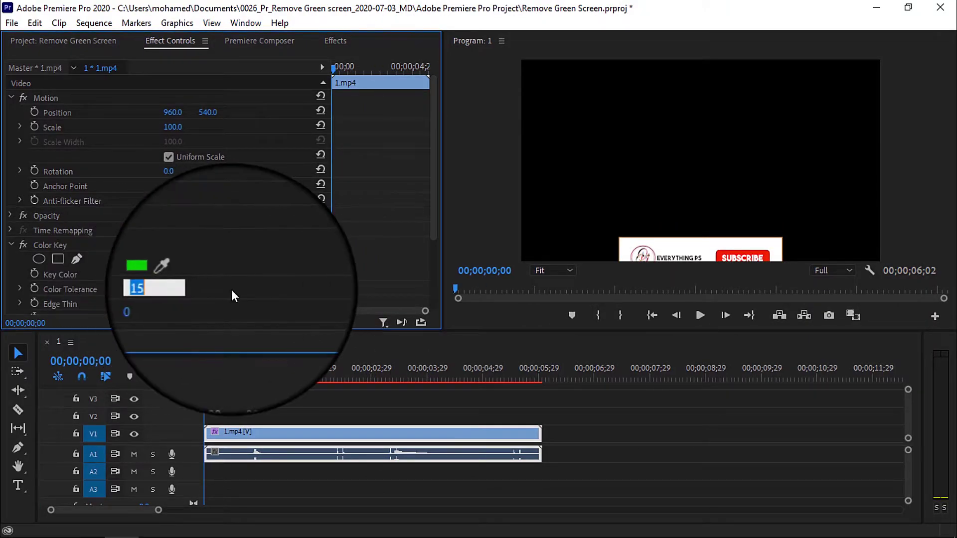
text(180)
key(Return)
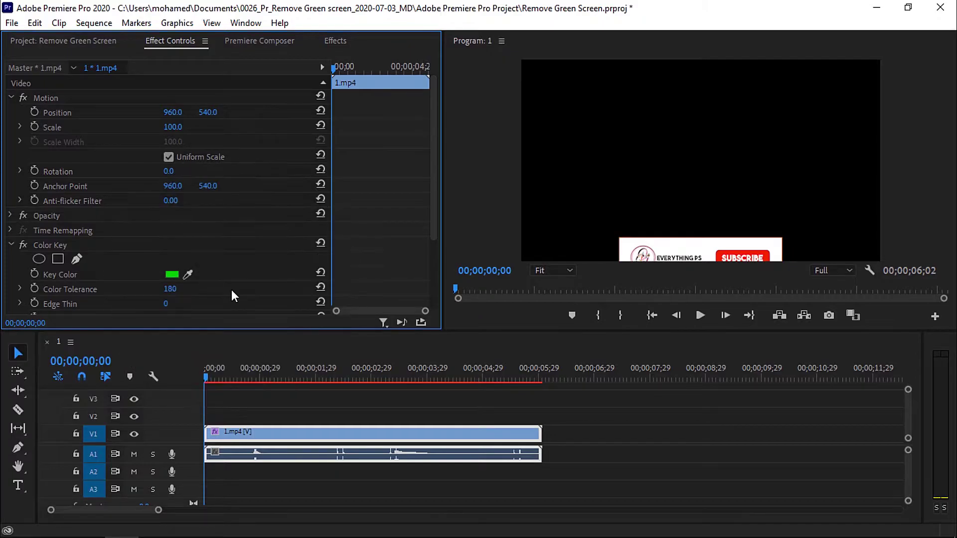
click(349, 368)
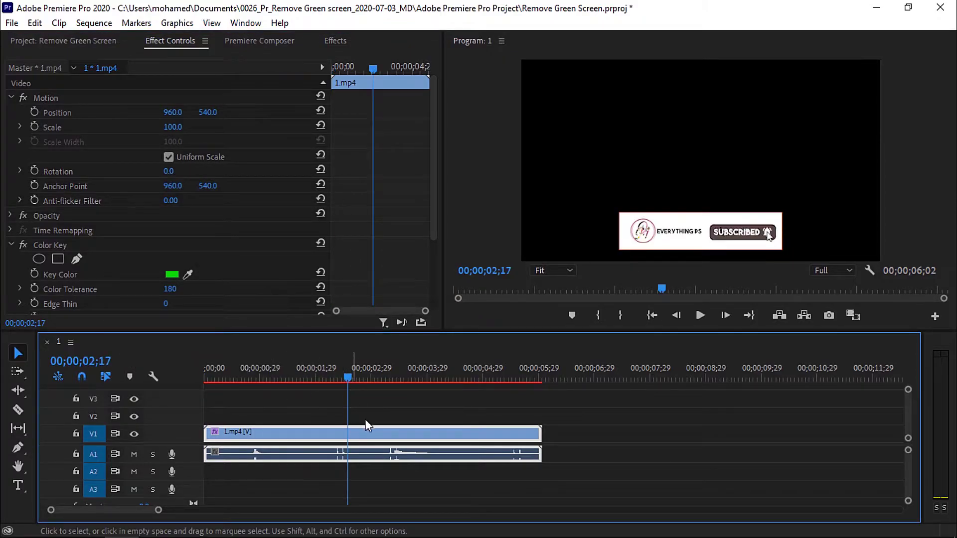
Move 1.mp4 up to V2, put the Sea footage beneath it on V1, and play from 1;16.
drag(356, 411, 471, 424)
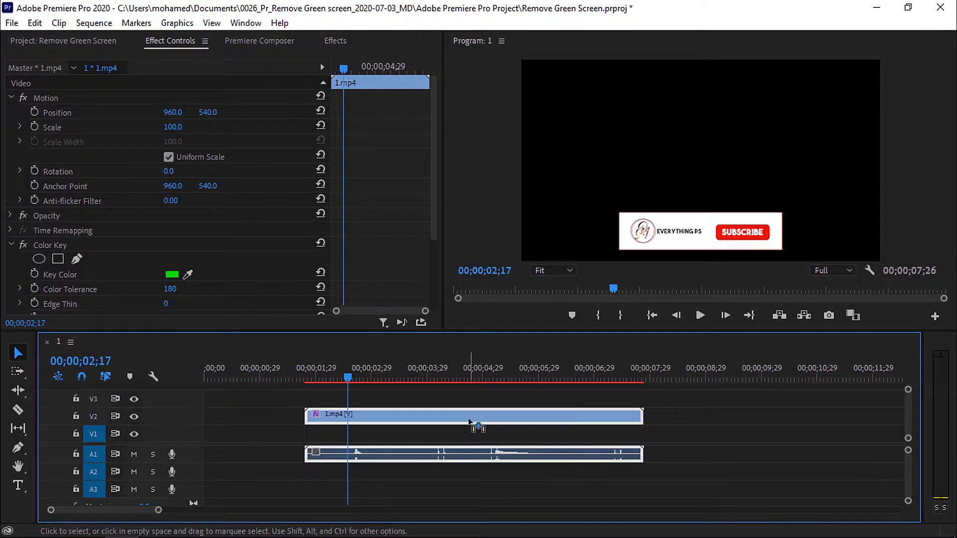
click(82, 41)
drag(62, 131, 250, 442)
click(294, 371)
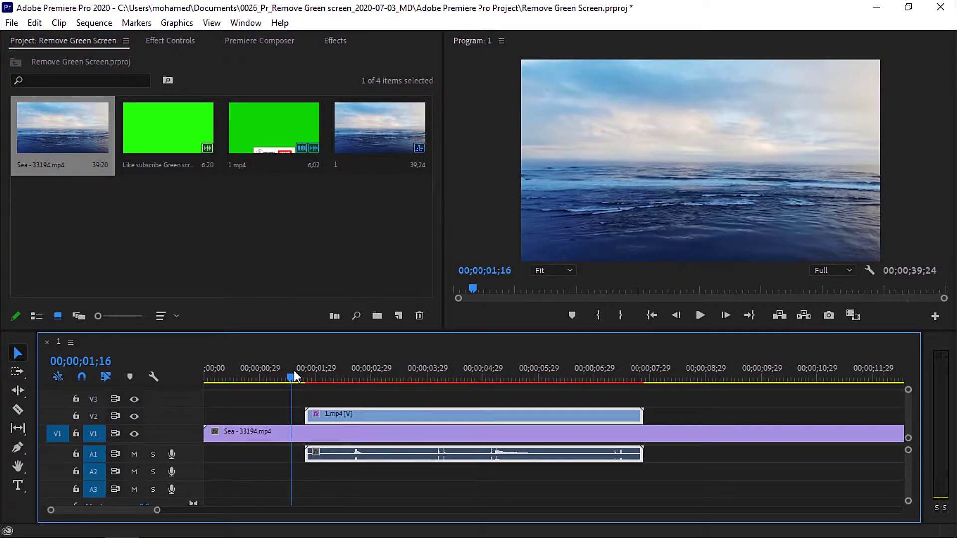
key(space)
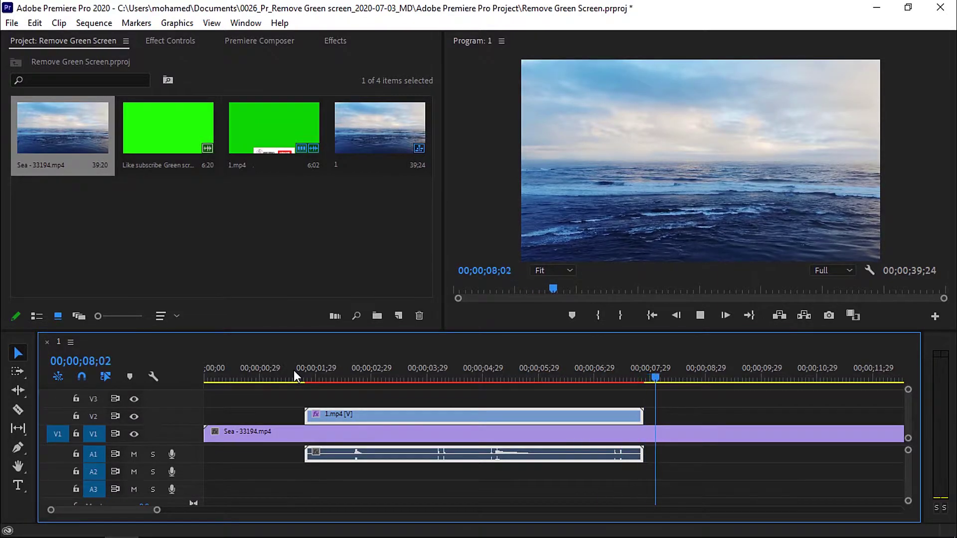
key(space)
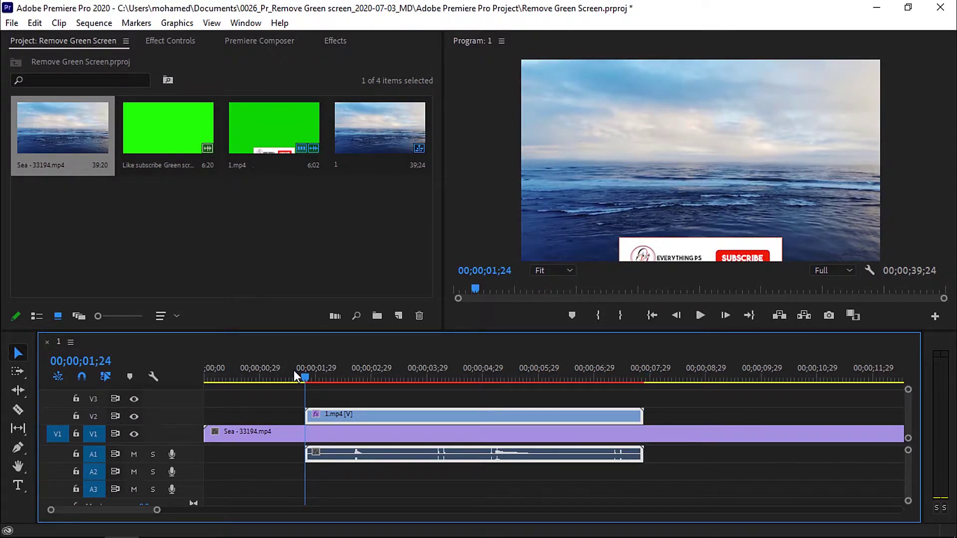
key(Down)
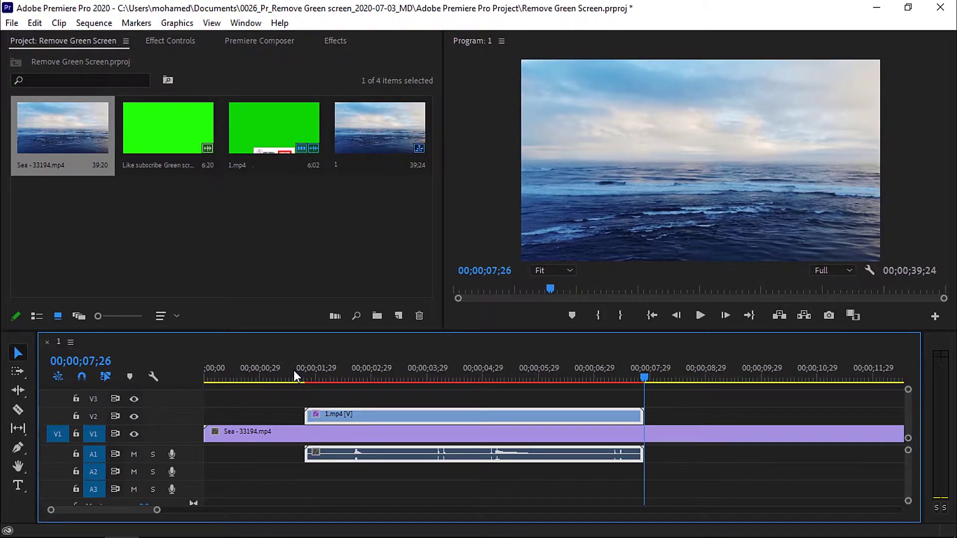
Drop the Program monitor resolution to 1/4 and replay the banner from the clip start.
click(848, 273)
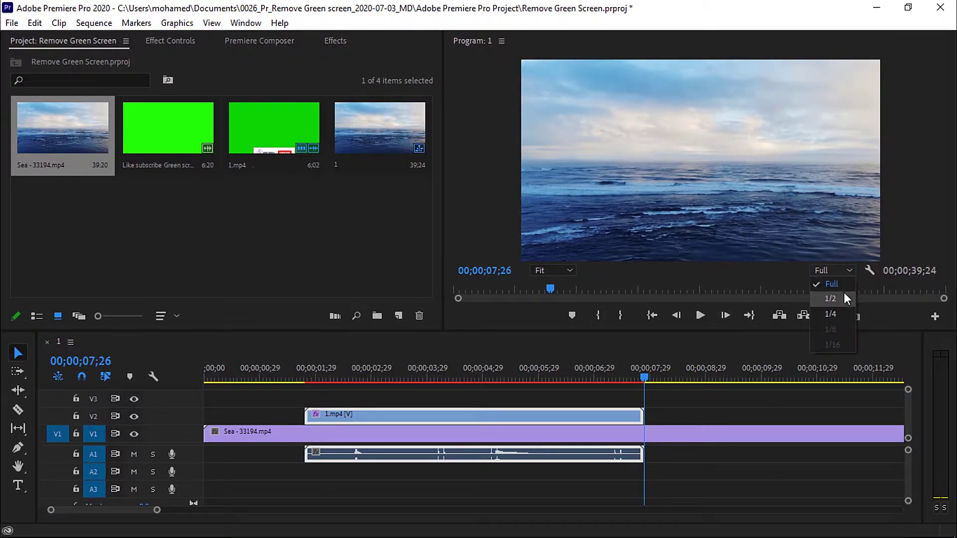
click(840, 310)
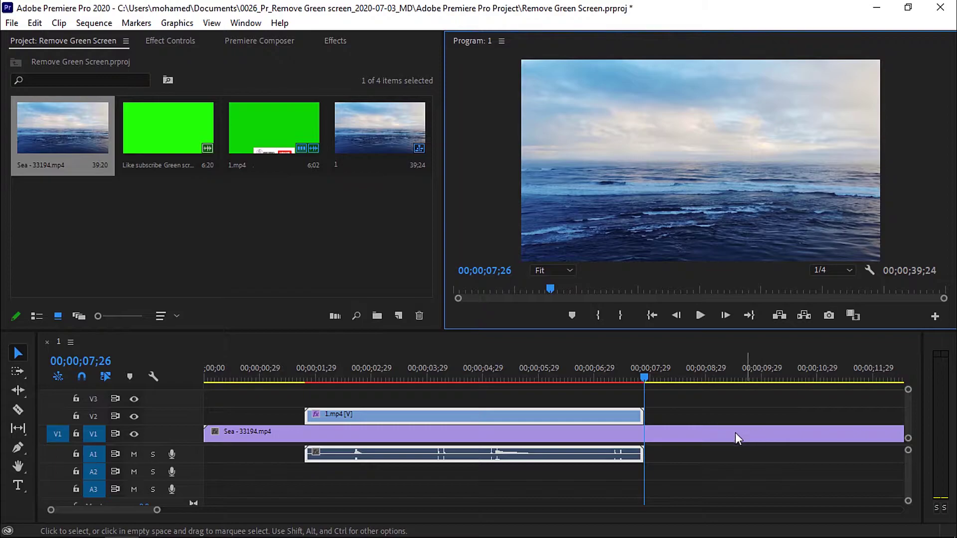
key(Up)
key(space)
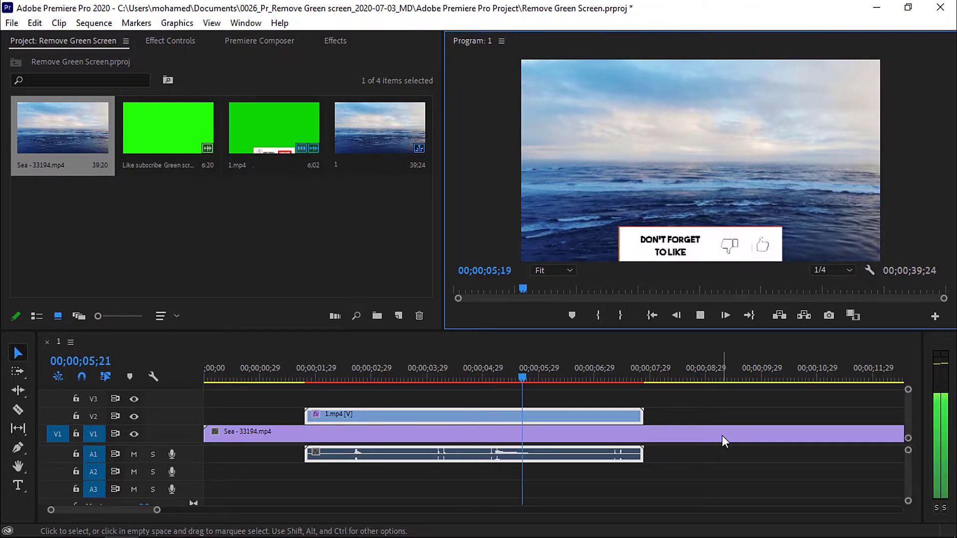
key(space)
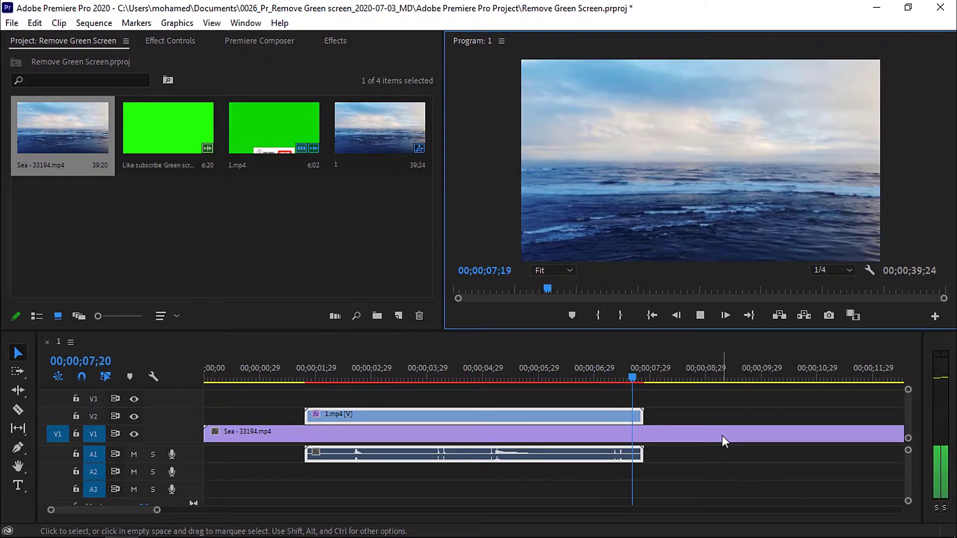
Place the Like subscribe green-screen clip on V2 right after 1.mp4.
click(174, 165)
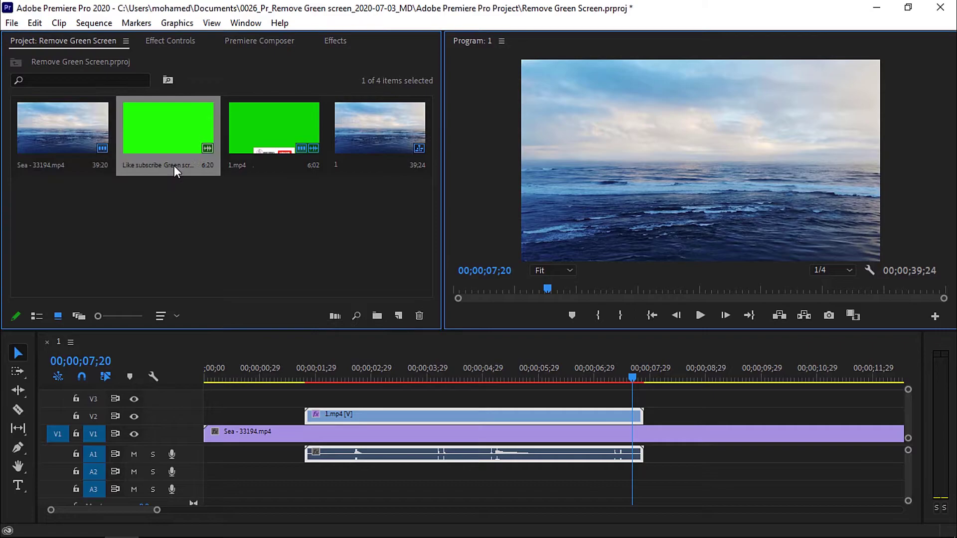
drag(166, 127, 692, 426)
click(753, 371)
click(784, 414)
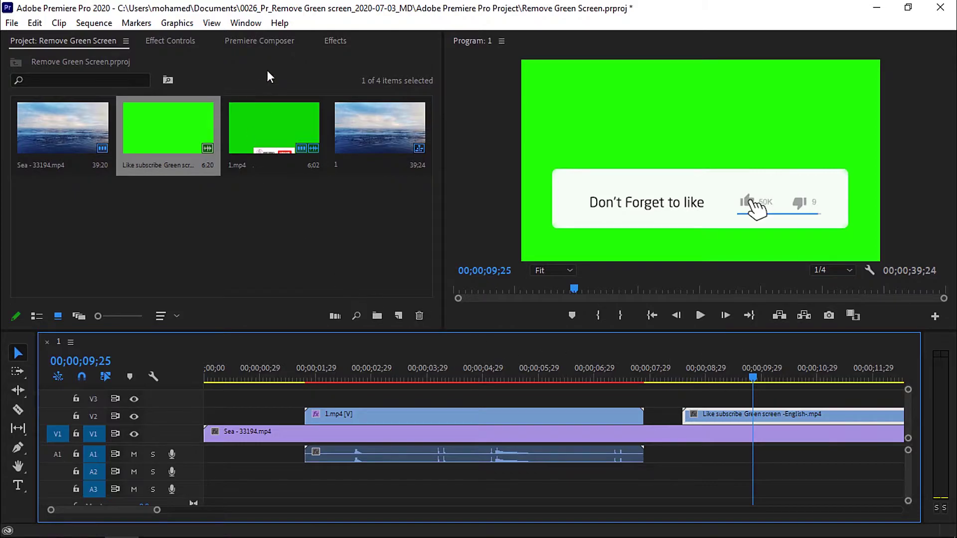
Key the Like subscribe clip with Color Key, sampling its green at Color Tolerance 180.
click(337, 42)
drag(156, 184, 746, 421)
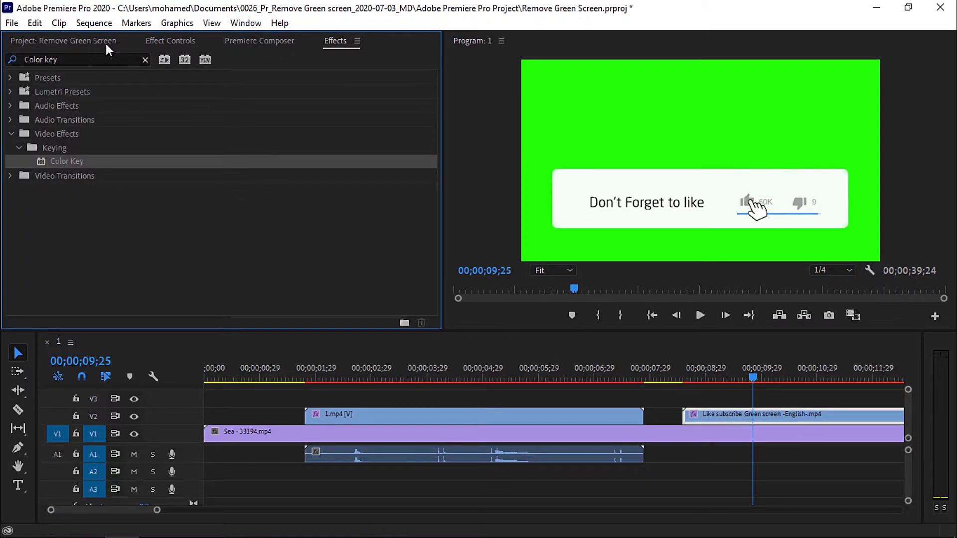
click(155, 41)
click(188, 275)
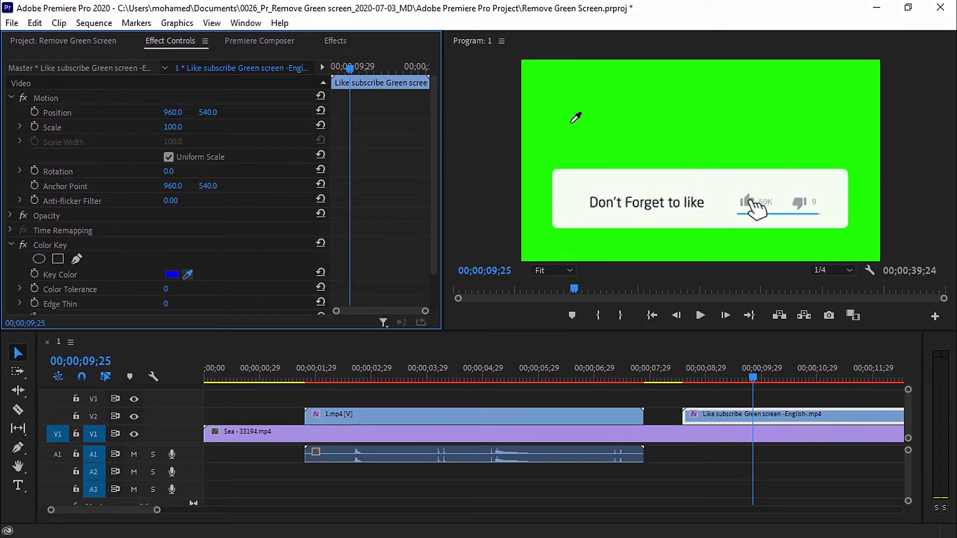
click(572, 121)
click(167, 289)
text(180)
key(Return)
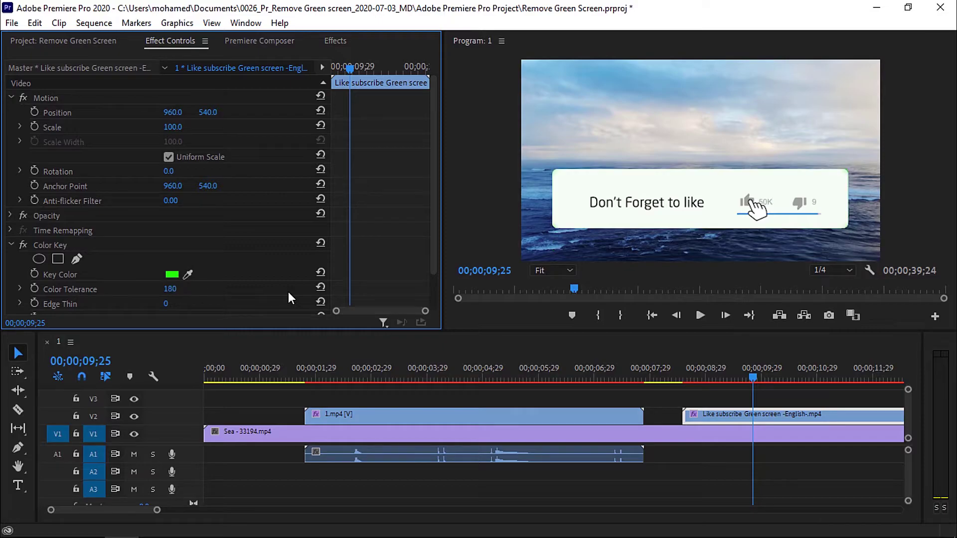
Set the Like subscribe key's Edge Thin to 5 and Edge Feather to 18.5.
scroll(223, 301, down, 2)
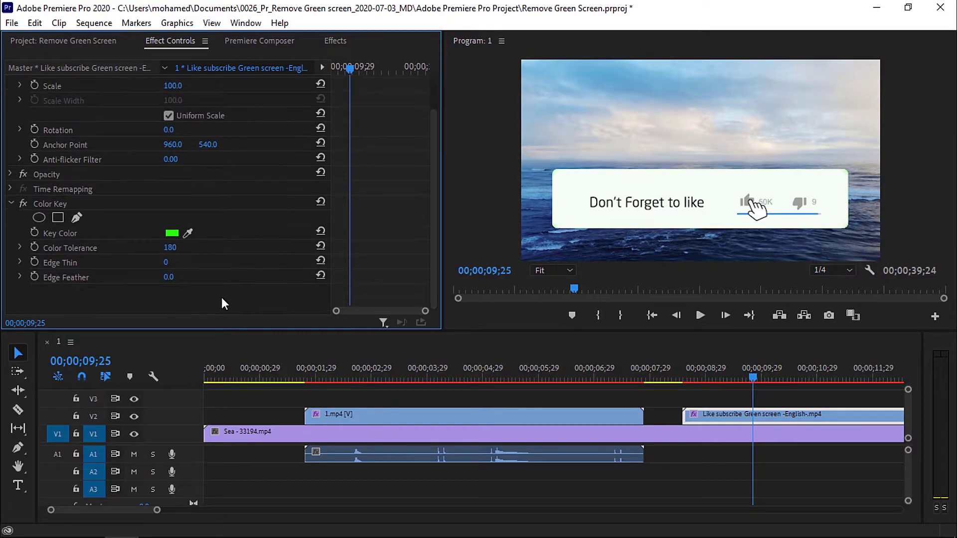
click(166, 264)
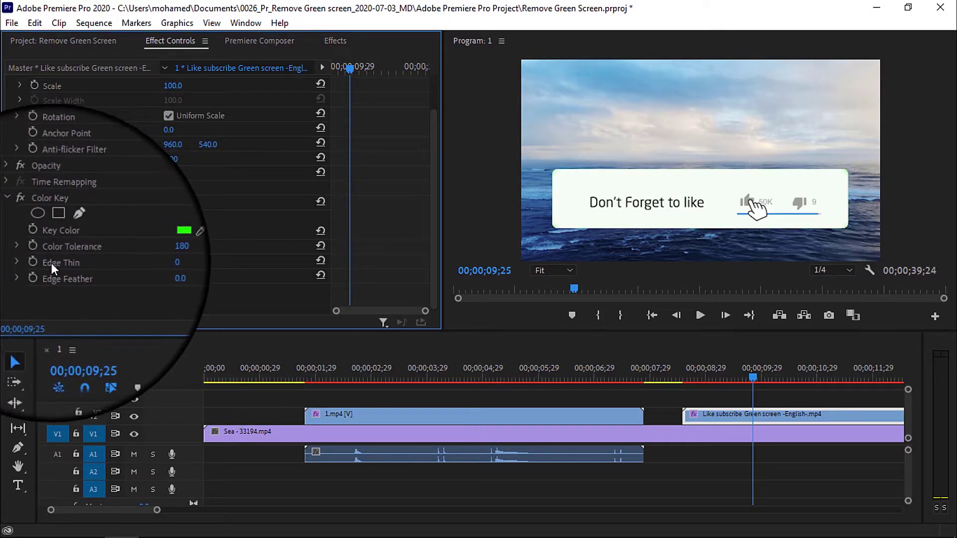
text(5)
key(Return)
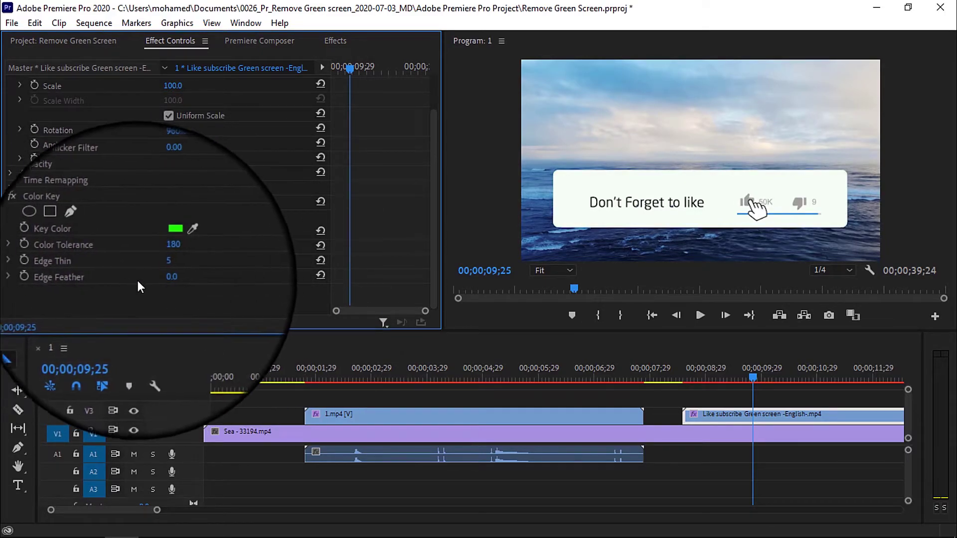
click(172, 276)
text(18.5)
key(Return)
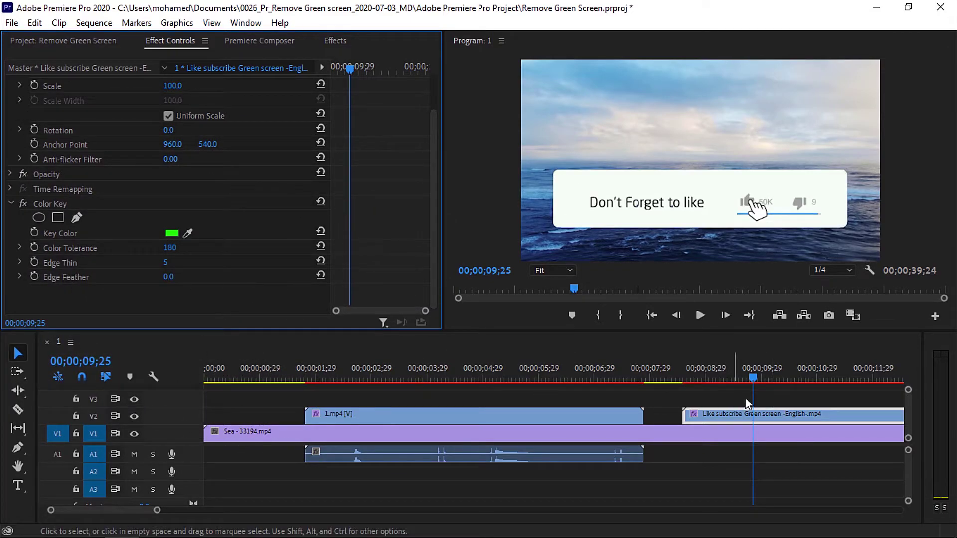
Preview the keyed like overlay, reset Edge Thin to 0, and review from 08;11.
click(643, 395)
click(684, 399)
key(space)
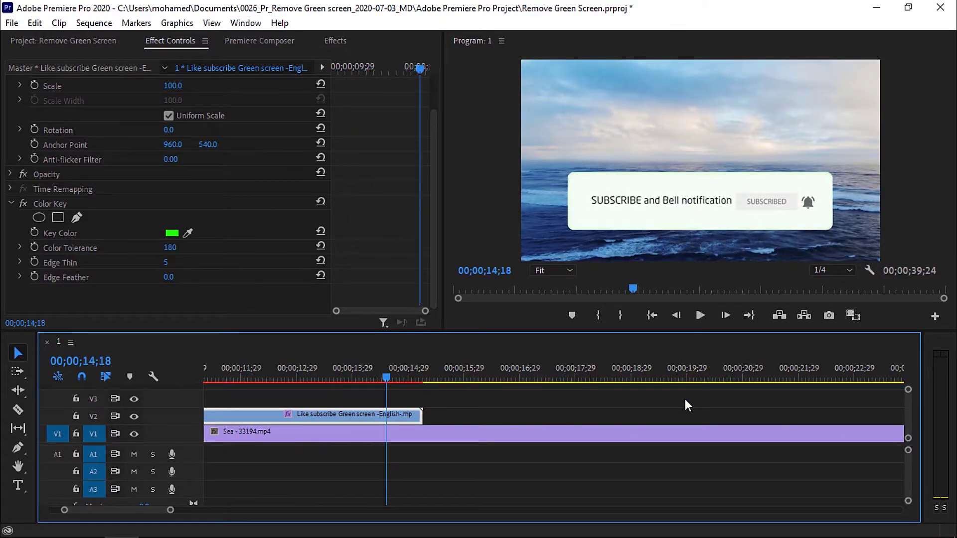
key(space)
click(166, 263)
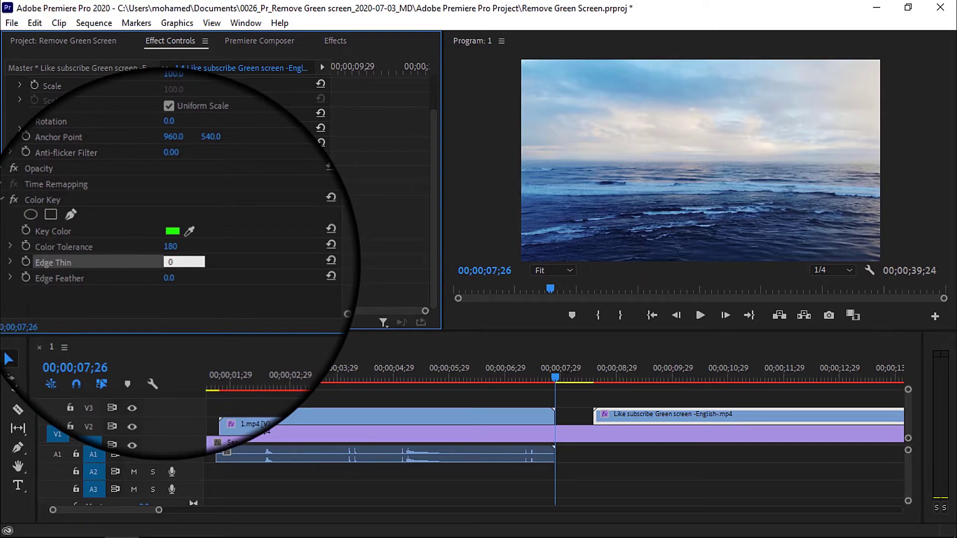
text(0)
click(583, 377)
key(space)
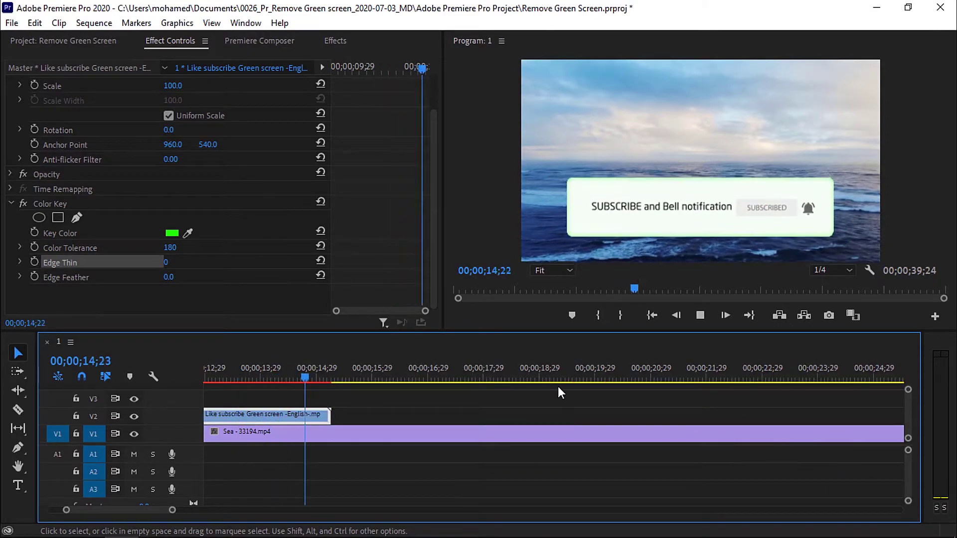
key(space)
Split the Sea clip at 15;16 and delete the part after the cut.
click(537, 438)
key(ctrl+k)
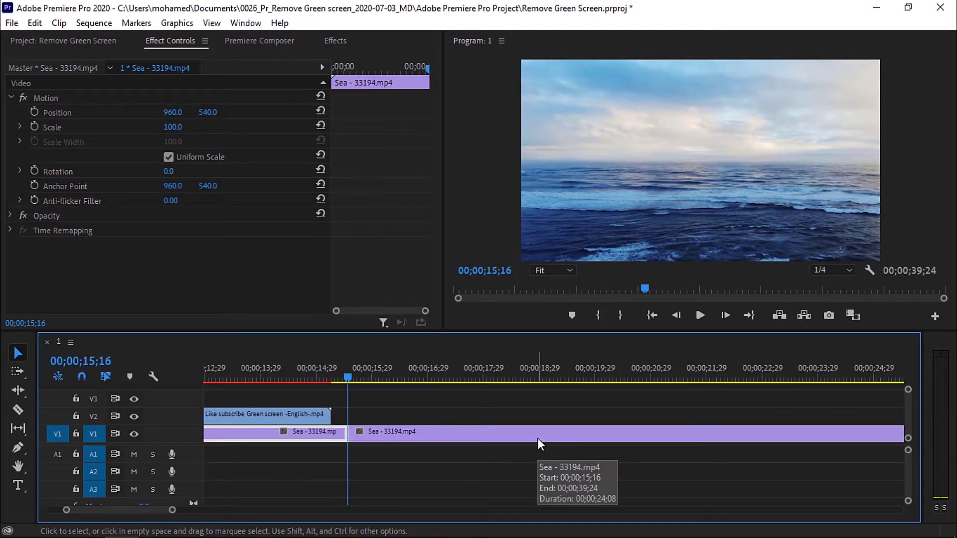
click(537, 439)
key(Delete)
Shift 1.mp4 to start at 20;21, with an In point at 20;21 and Out at 26;23.
key(backslash)
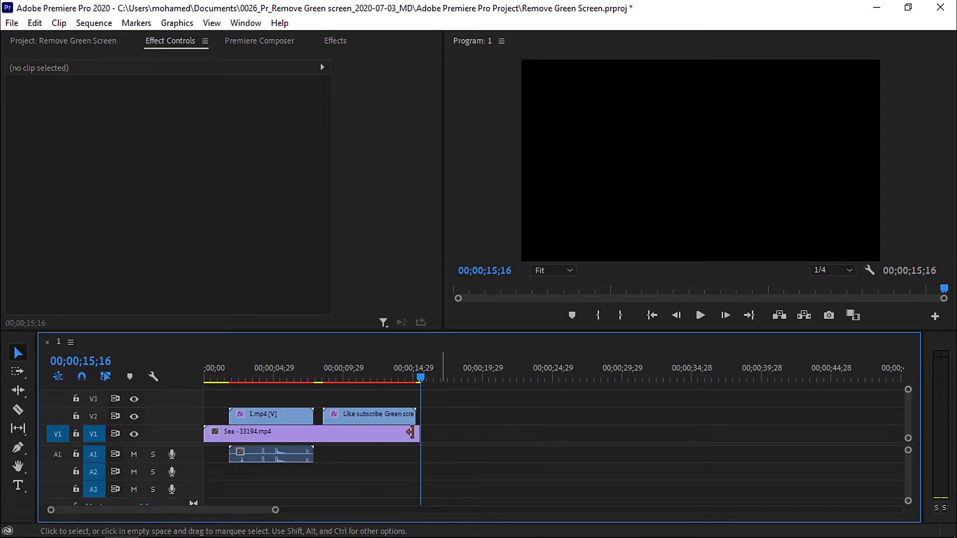
click(261, 413)
drag(261, 415, 540, 420)
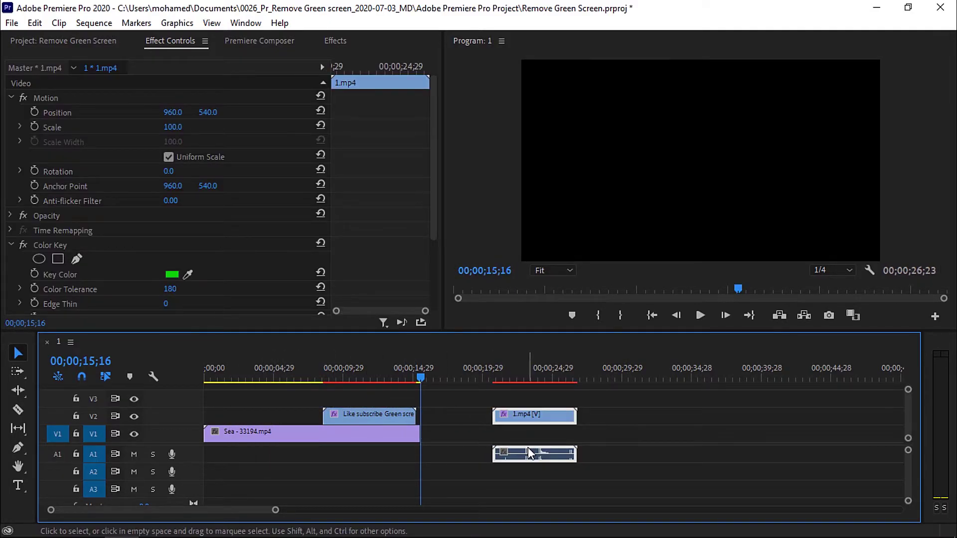
key(Down)
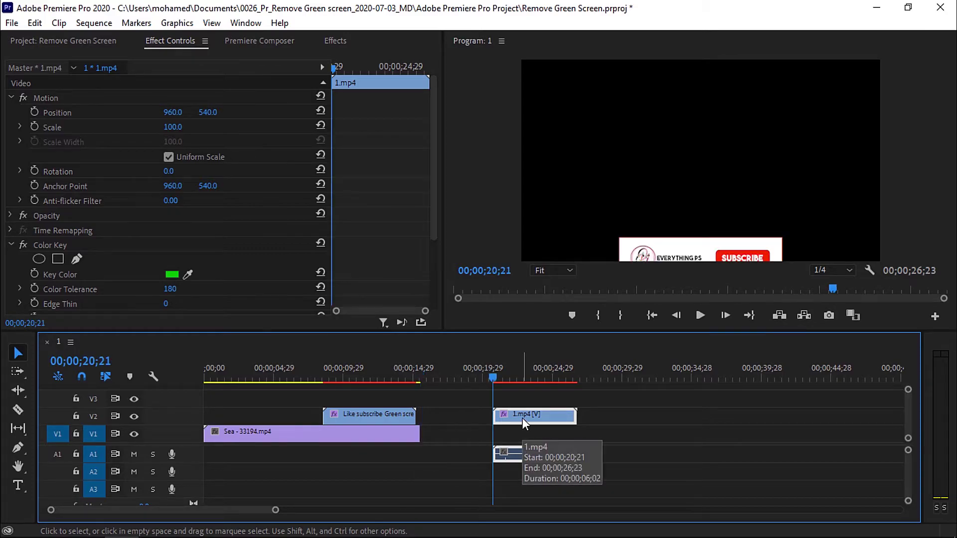
key(i)
key(Down)
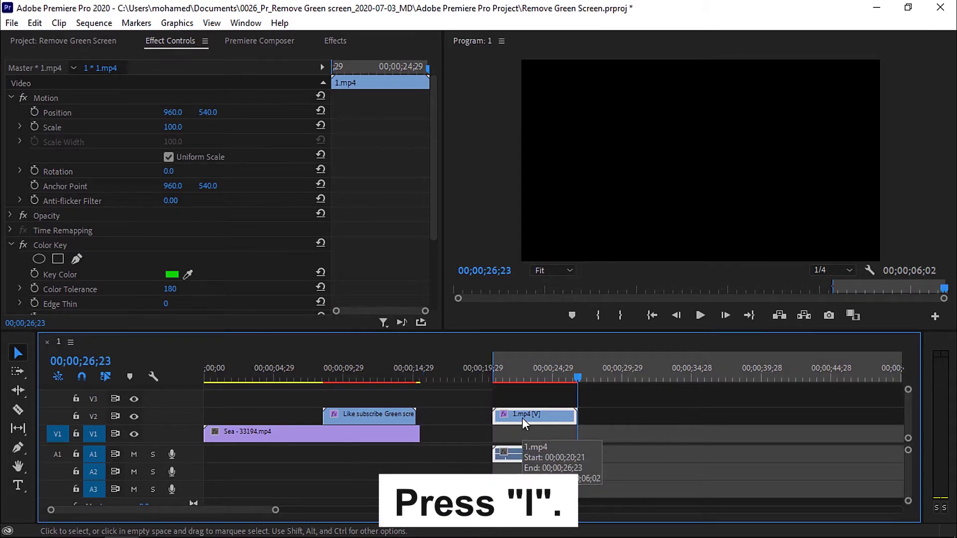
key(o)
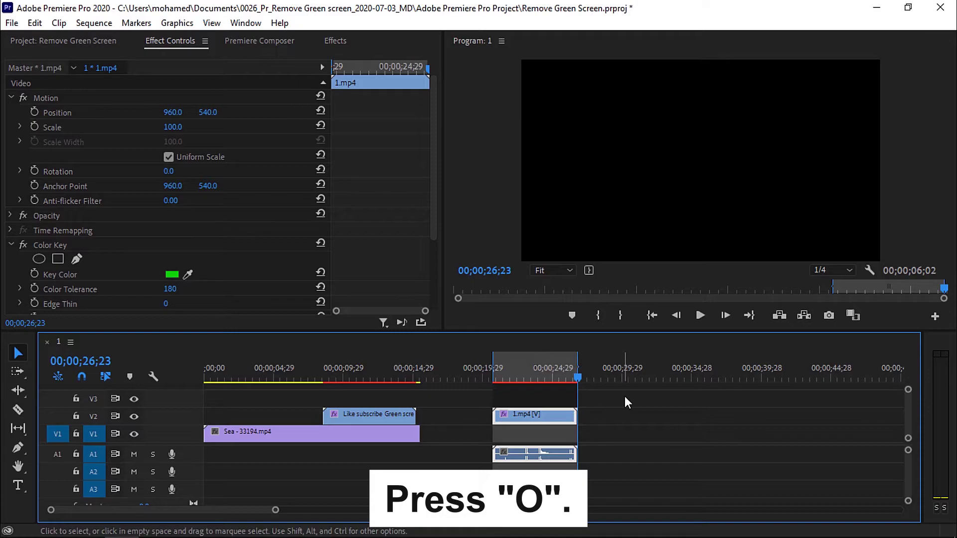
click(541, 375)
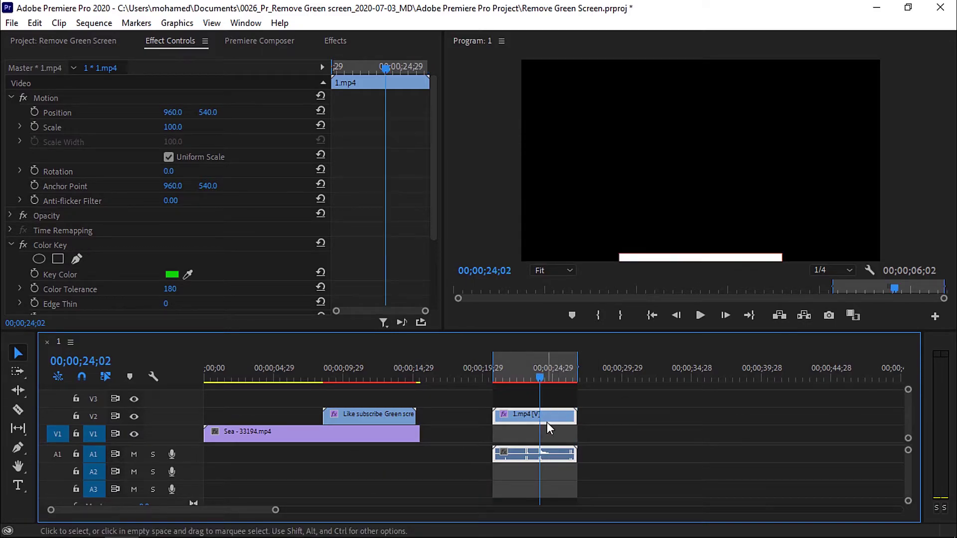
Start an export of the marked range with QuickTime as the format, keeping the preset.
click(12, 23)
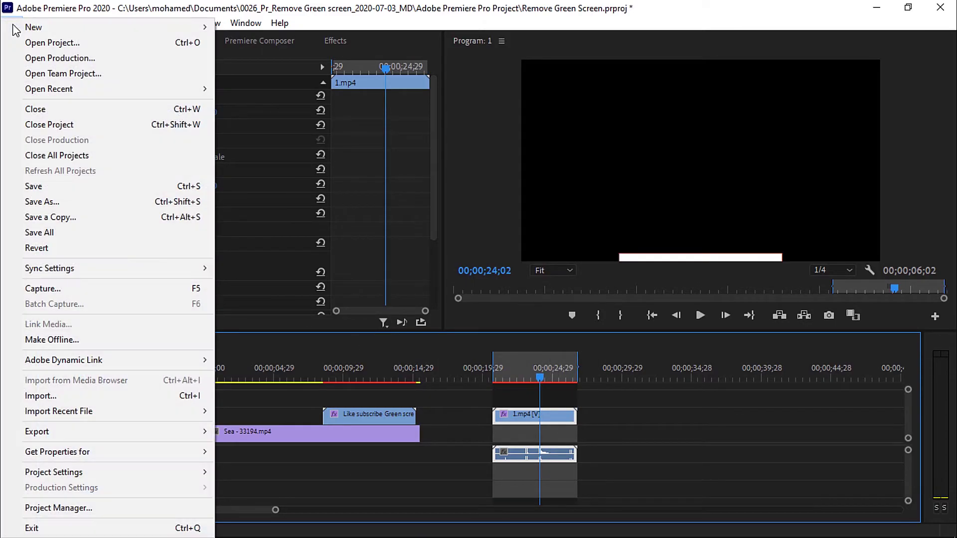
mouse_move(100, 506)
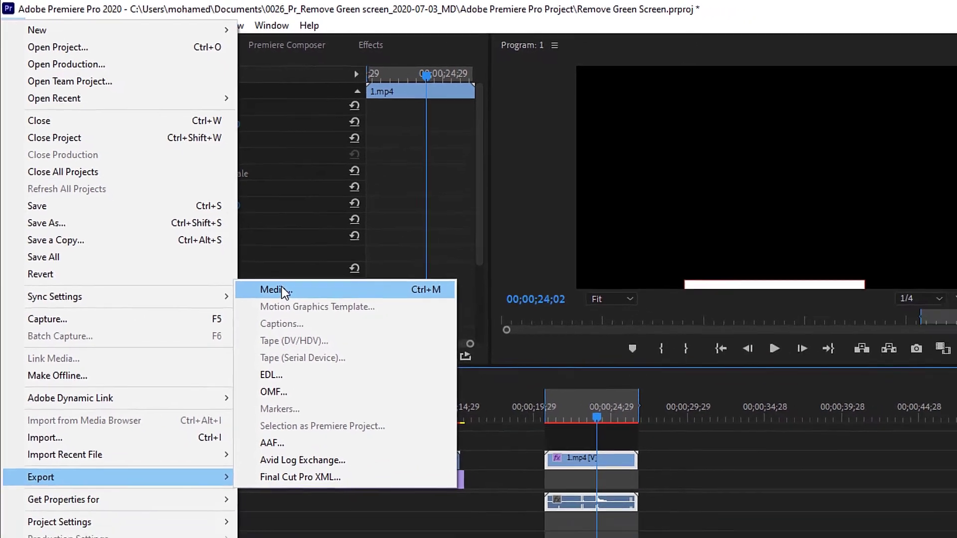
click(282, 289)
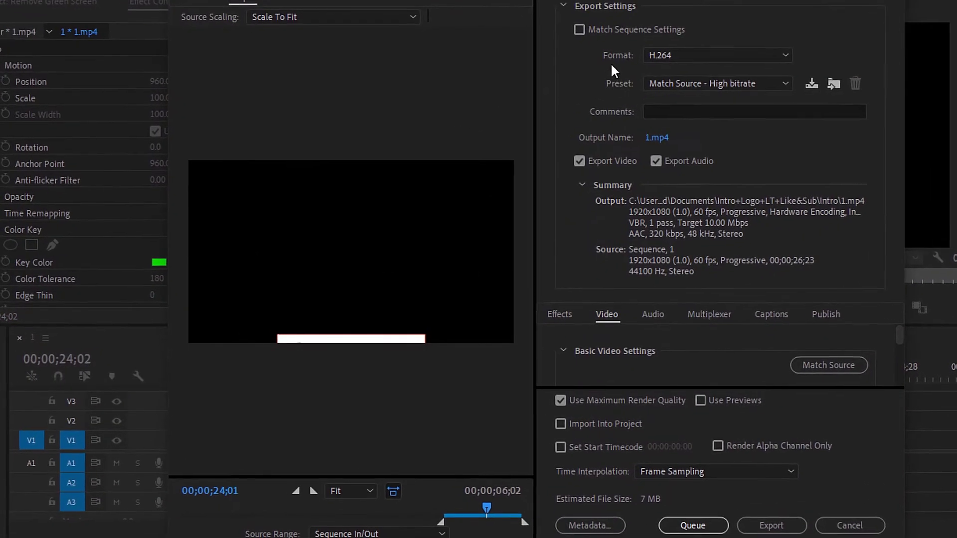
click(777, 55)
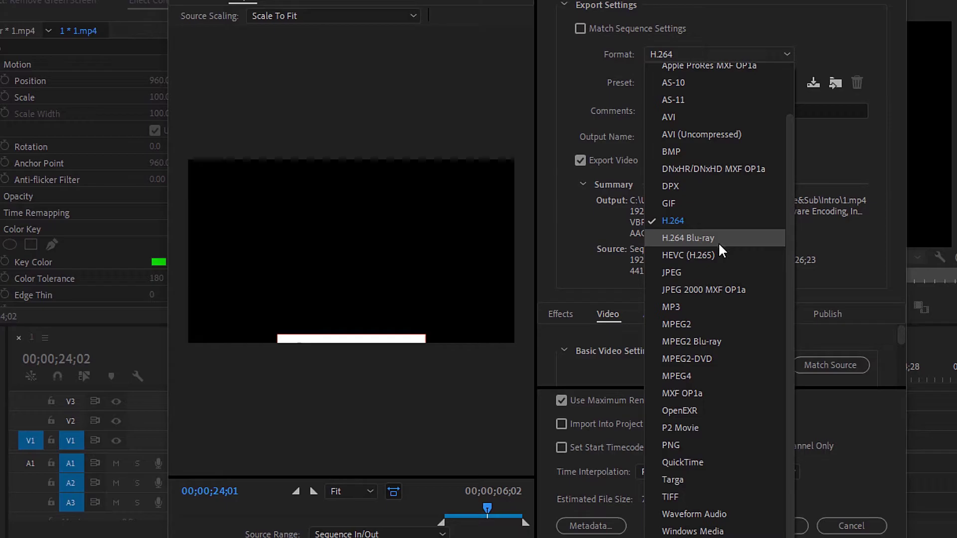
scroll(719, 244, up, 1)
scroll(718, 394, down, 1)
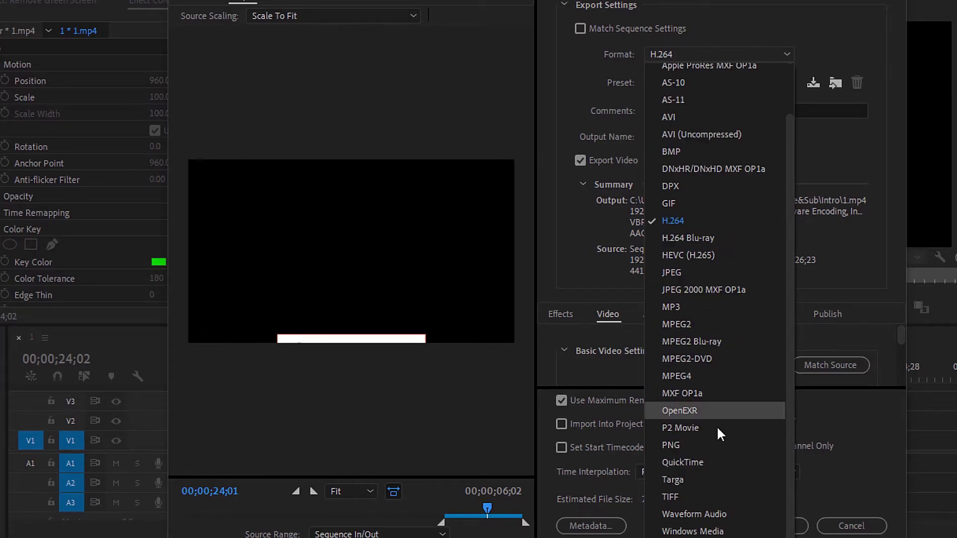
click(683, 462)
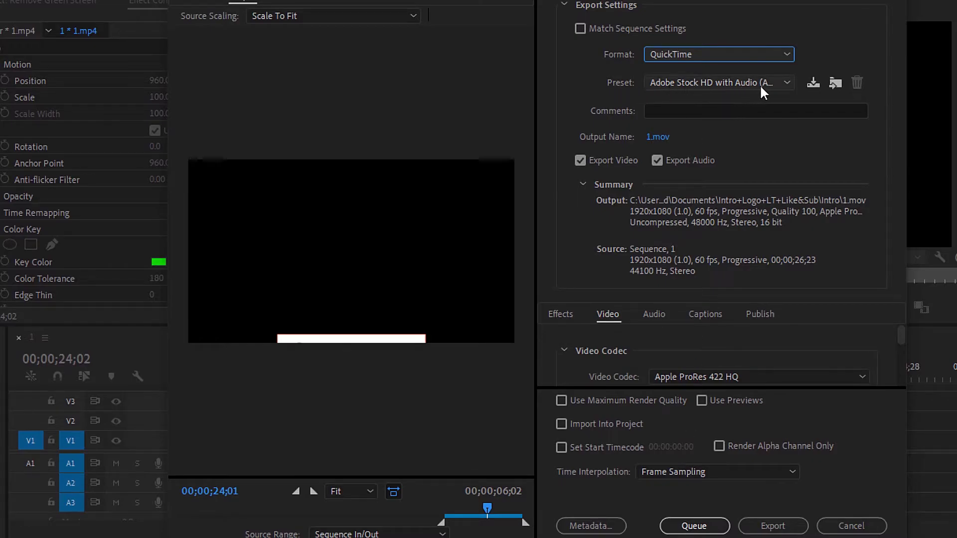
click(787, 85)
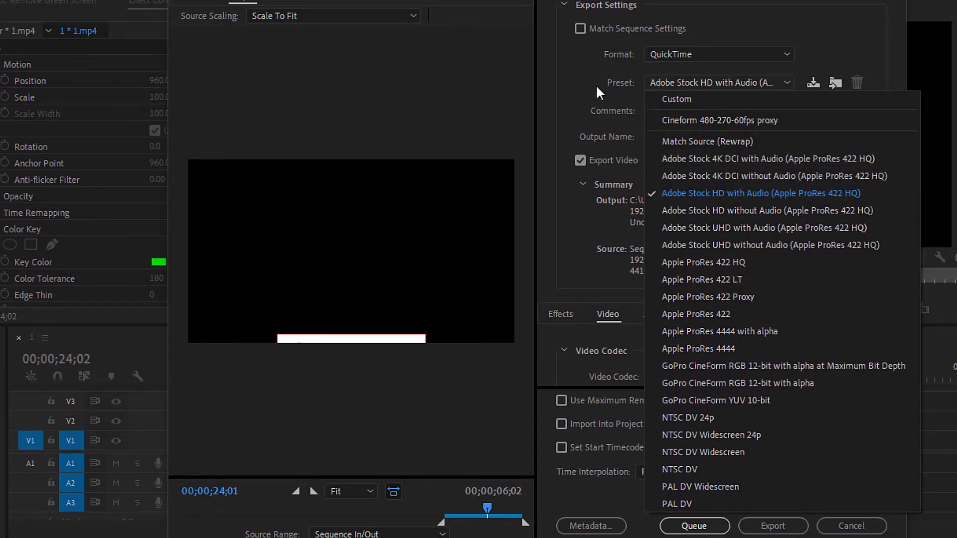
click(637, 102)
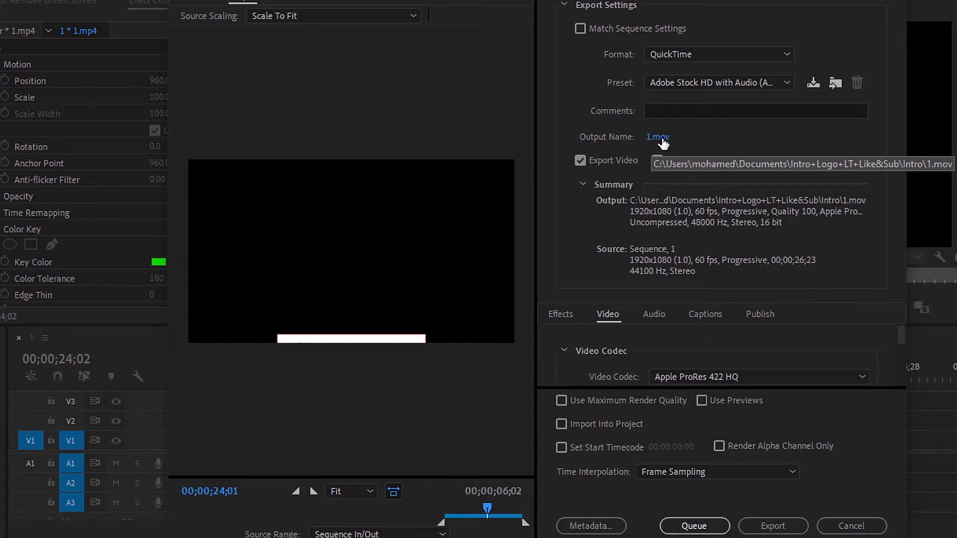
Save the output as 1.mov in Documents > 0026_Pr_Remove Green screen_2020-07-03_MD > Adobe Premiere Pro Project.
click(661, 141)
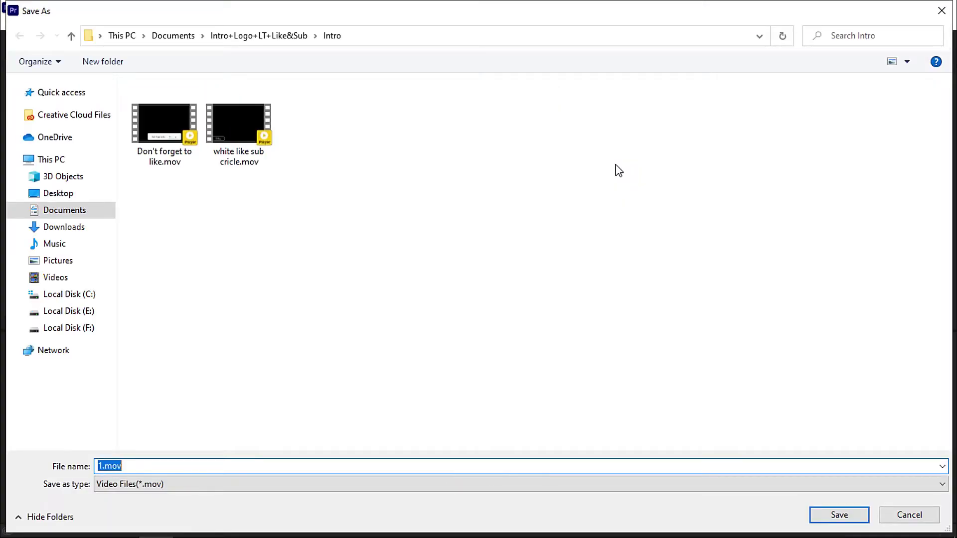
click(91, 214)
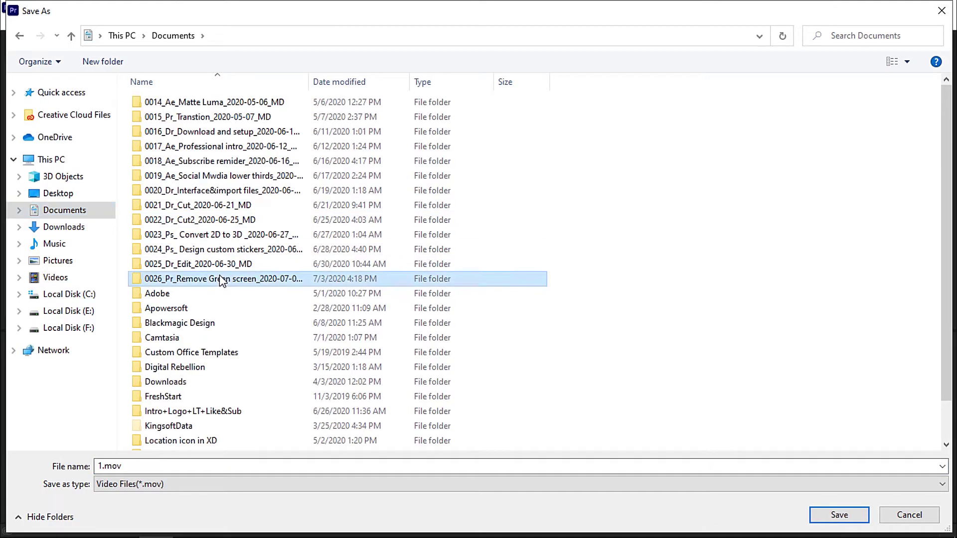
double_click(220, 280)
double_click(208, 111)
click(830, 515)
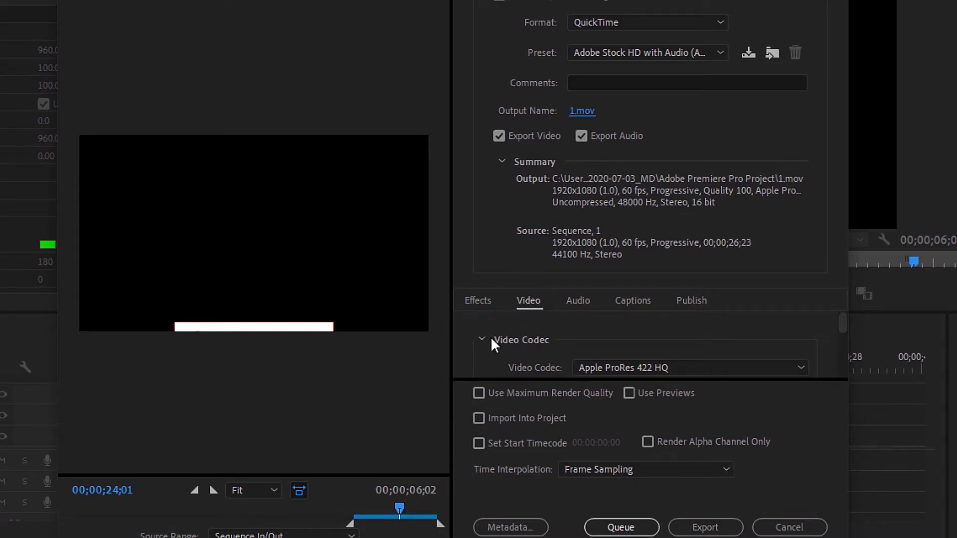
Switch the QuickTime video codec to Animation and review the remaining export settings.
scroll(493, 340, down, 2)
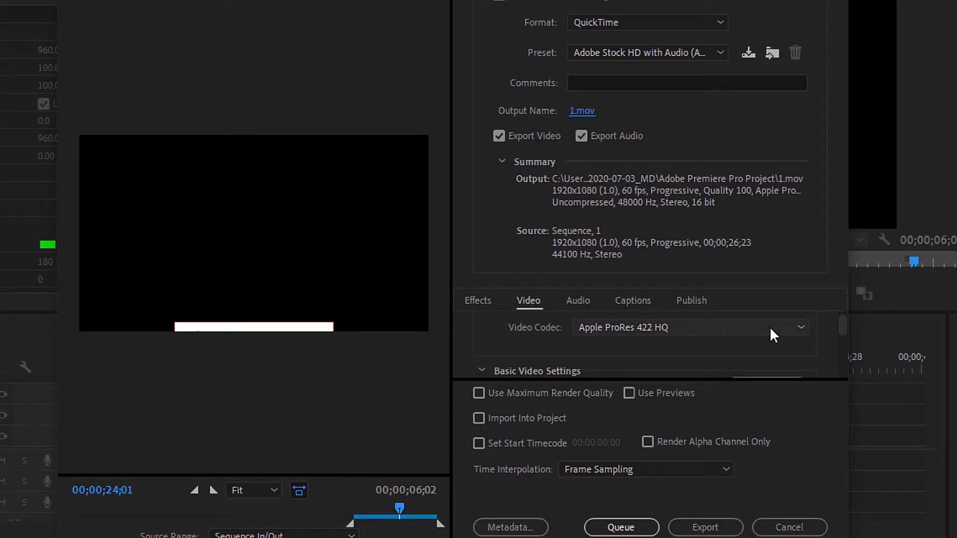
click(800, 327)
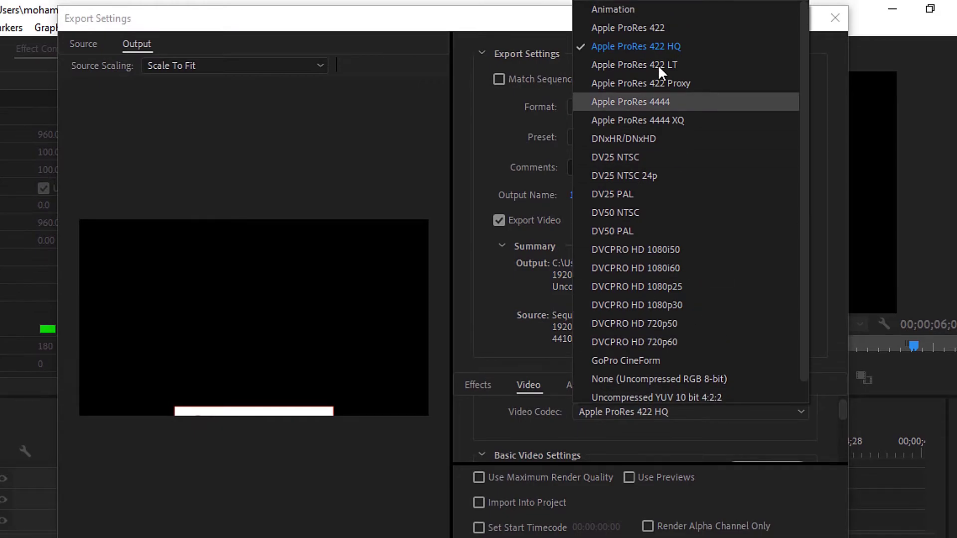
click(648, 9)
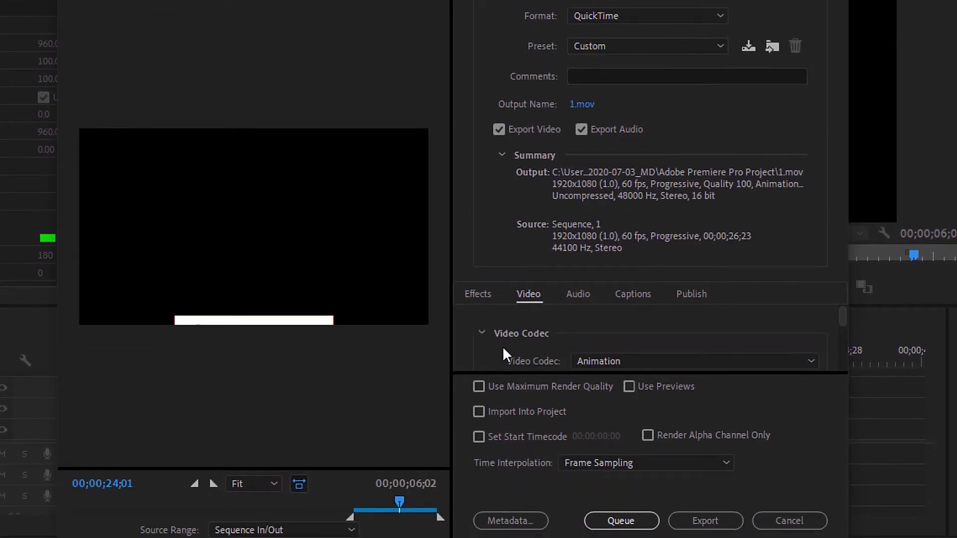
scroll(518, 349, down, 3)
scroll(519, 347, down, 3)
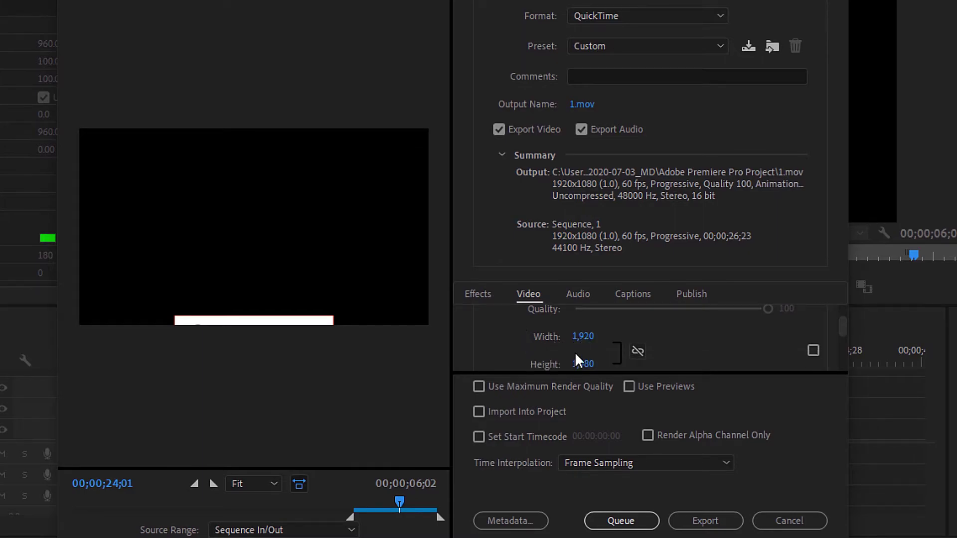
scroll(502, 351, down, 2)
scroll(501, 345, down, 3)
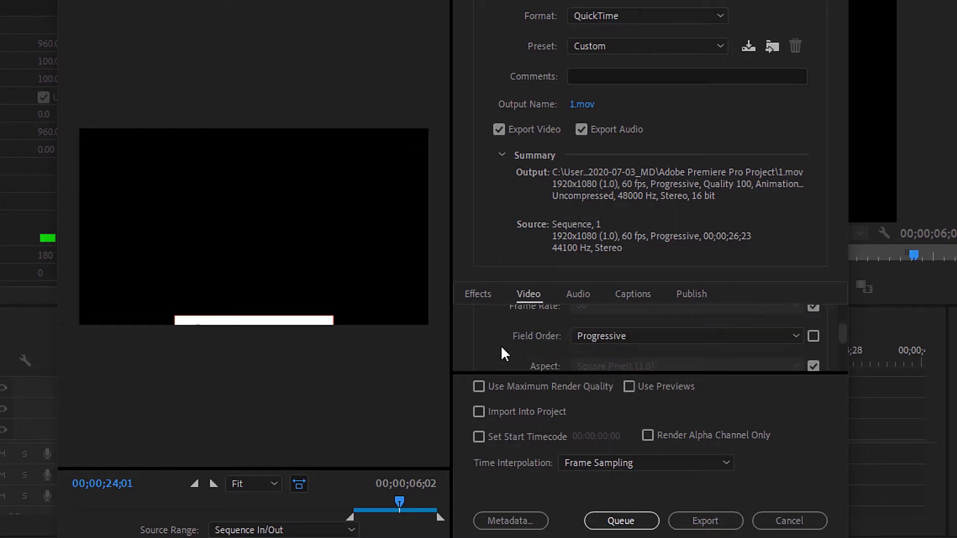
scroll(500, 344, up, 3)
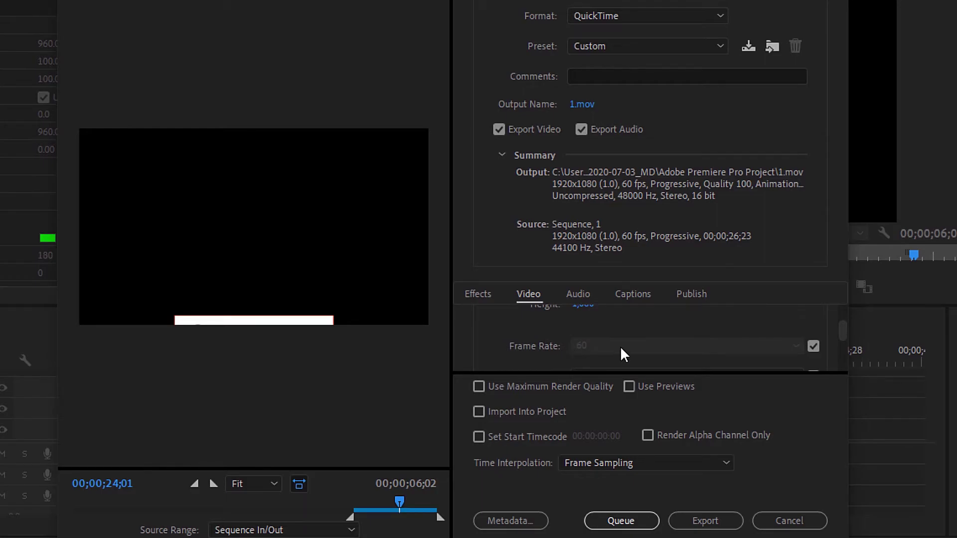
scroll(503, 354, down, 2)
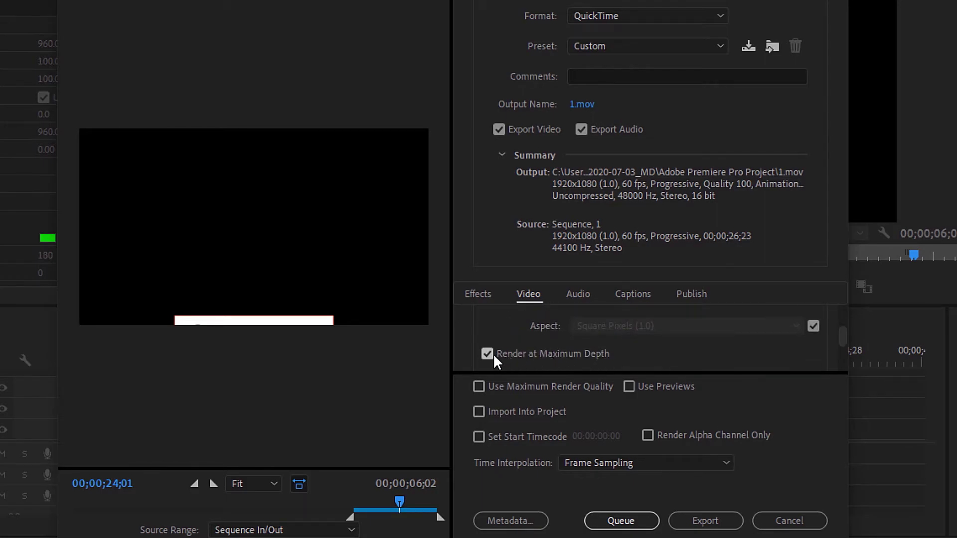
scroll(517, 361, down, 1)
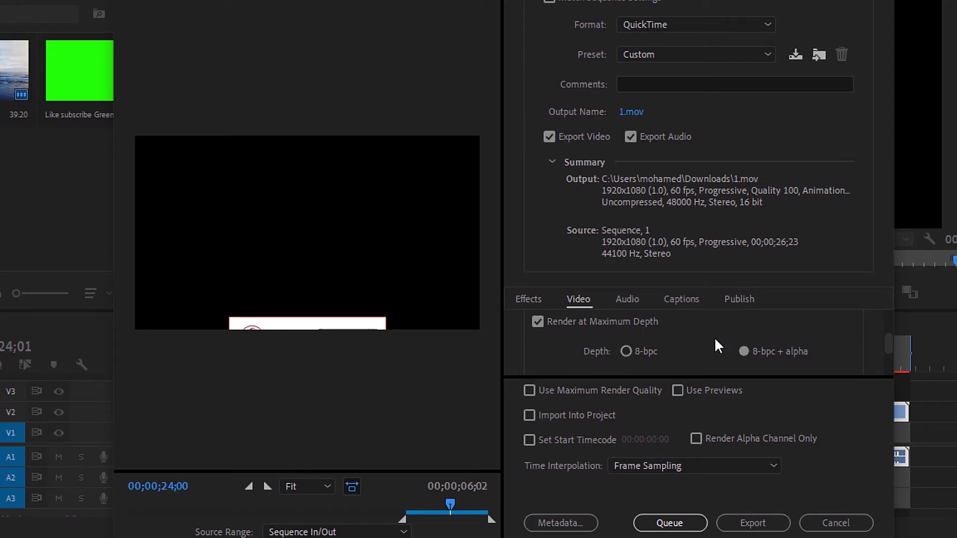
scroll(586, 355, down, 5)
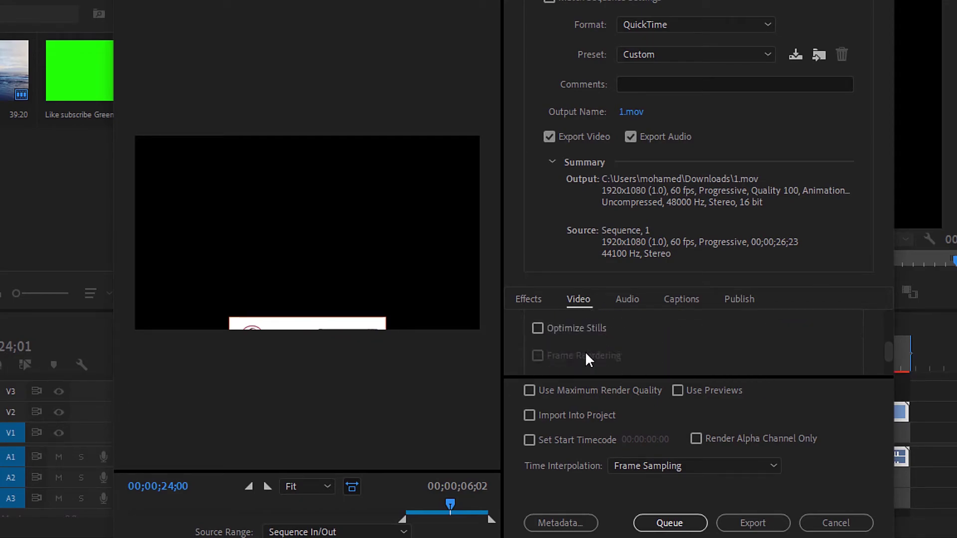
scroll(585, 351, down, 2)
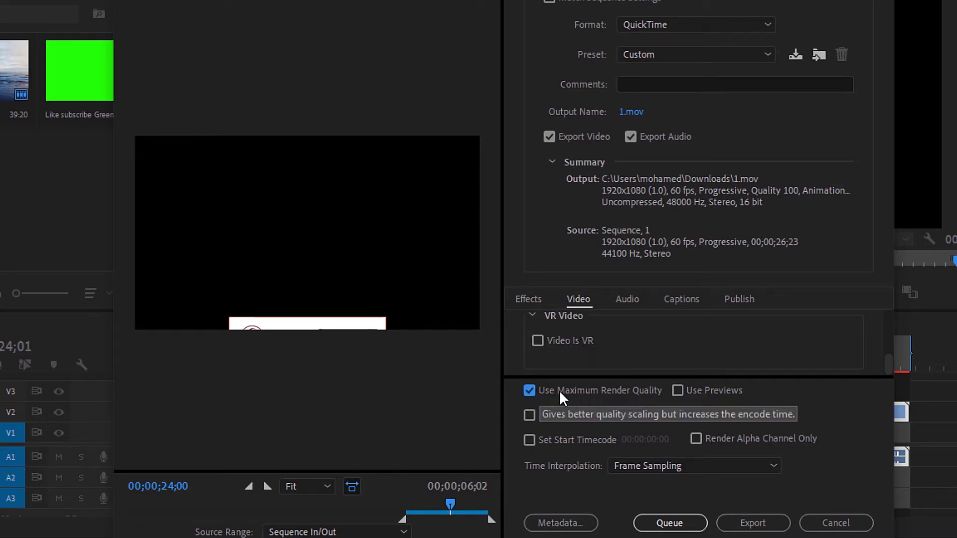
Export the video, then import the resulting 1.mov from Downloads into the project.
click(753, 523)
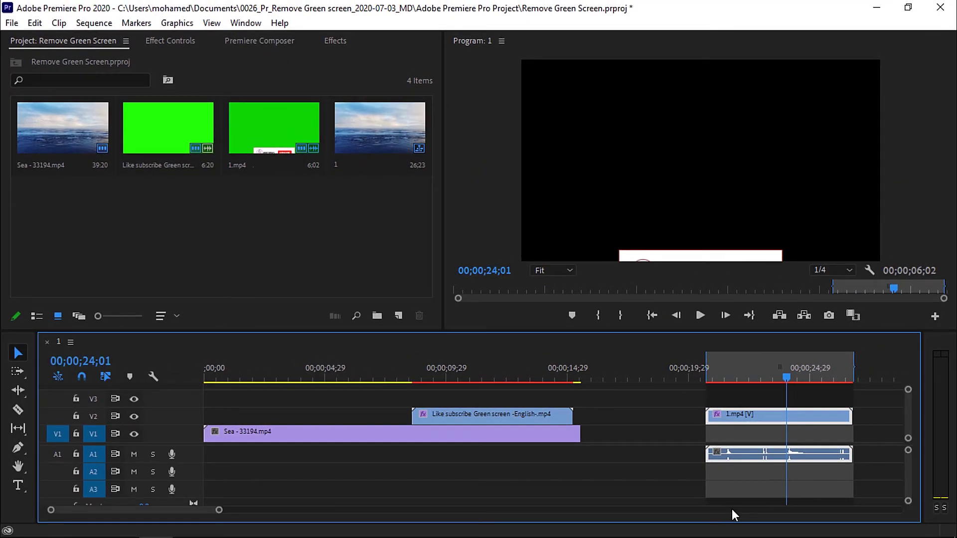
click(222, 368)
double_click(181, 235)
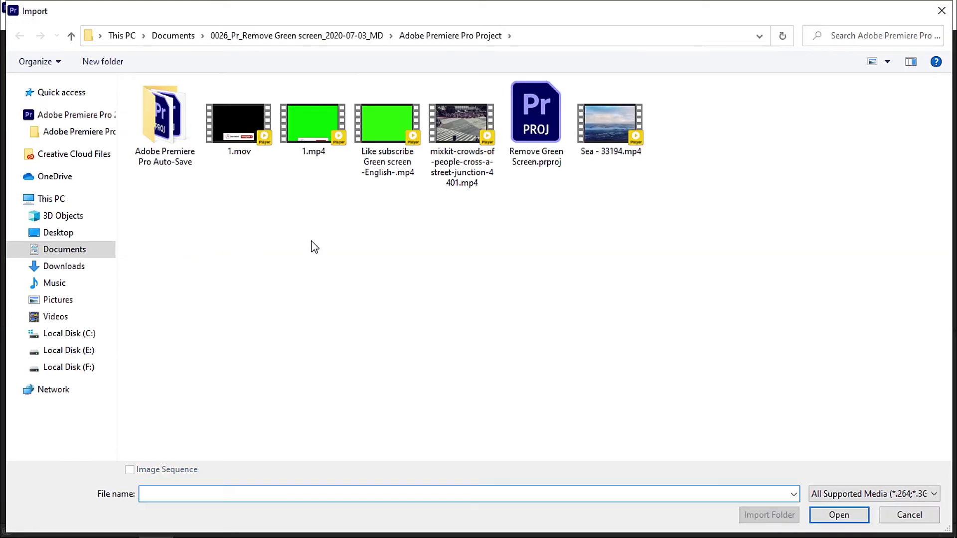
click(68, 267)
click(209, 123)
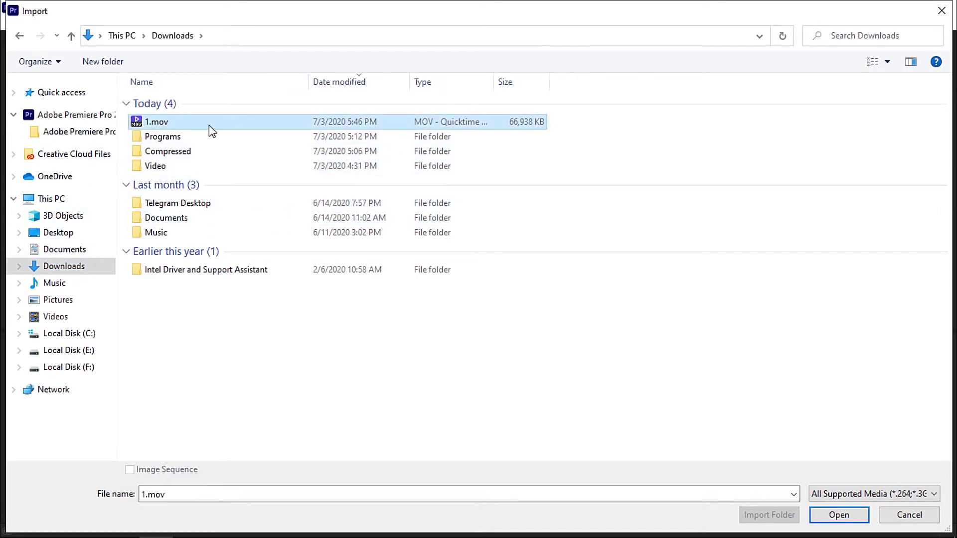
click(825, 517)
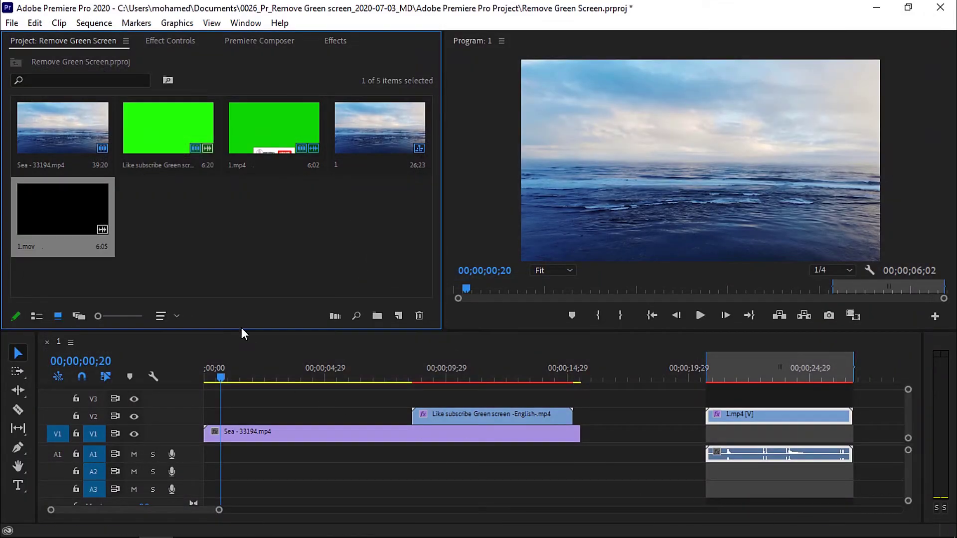
Put 1.mov on V2 above the Sea clip at the sequence start and play it back.
drag(57, 226, 330, 419)
key(space)
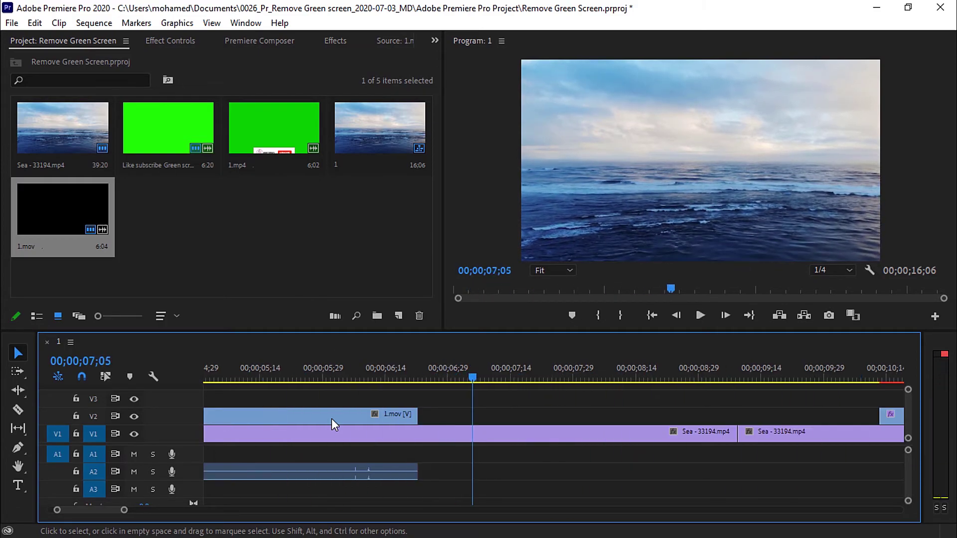
key(space)
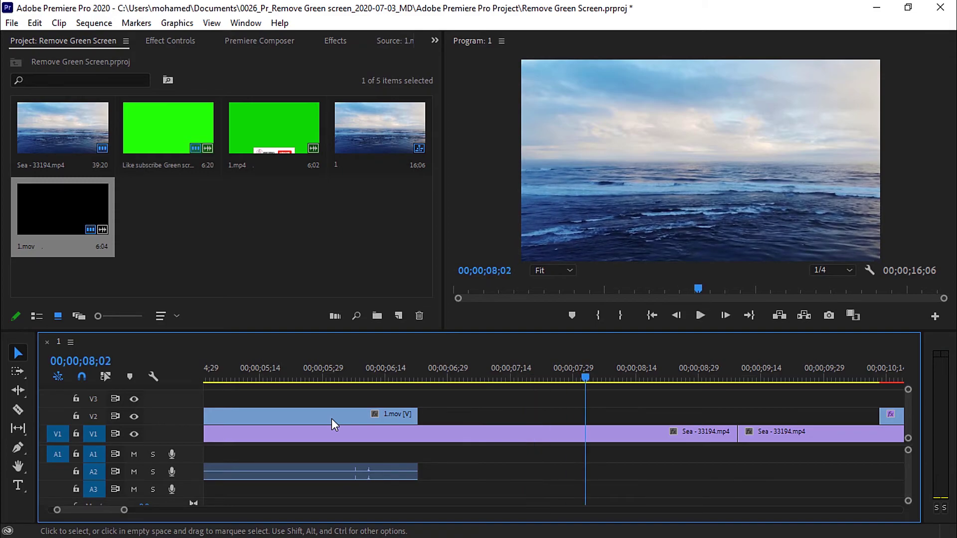
key(backslash)
key(minus)
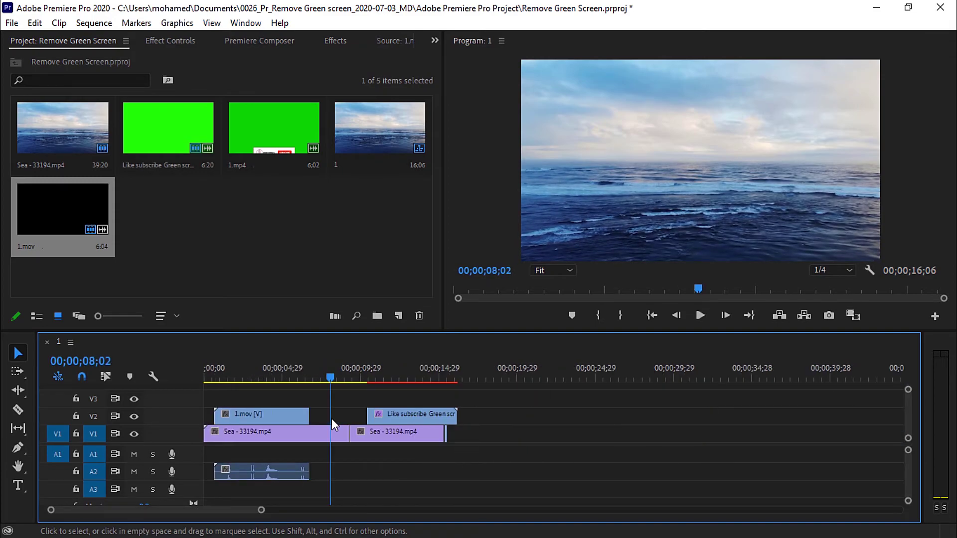
key(Up)
key(Up)
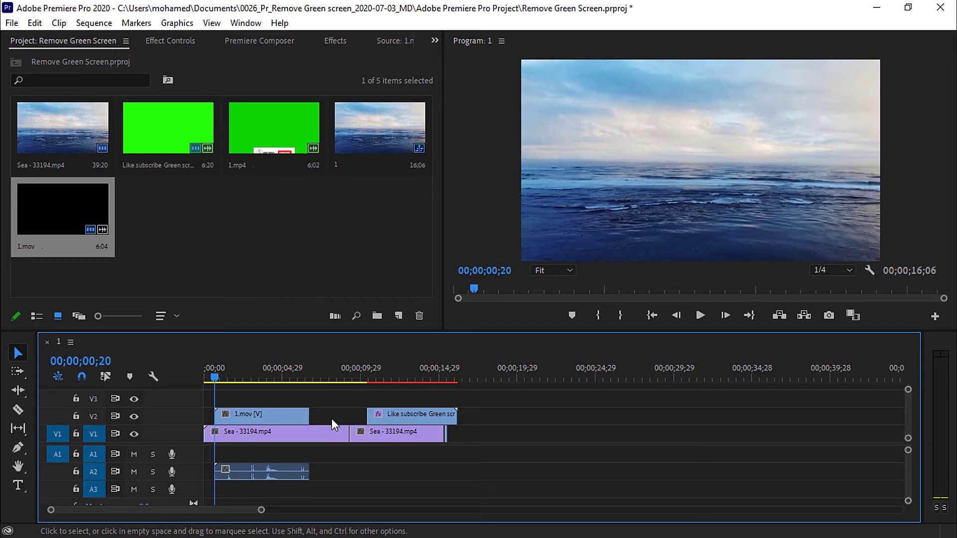